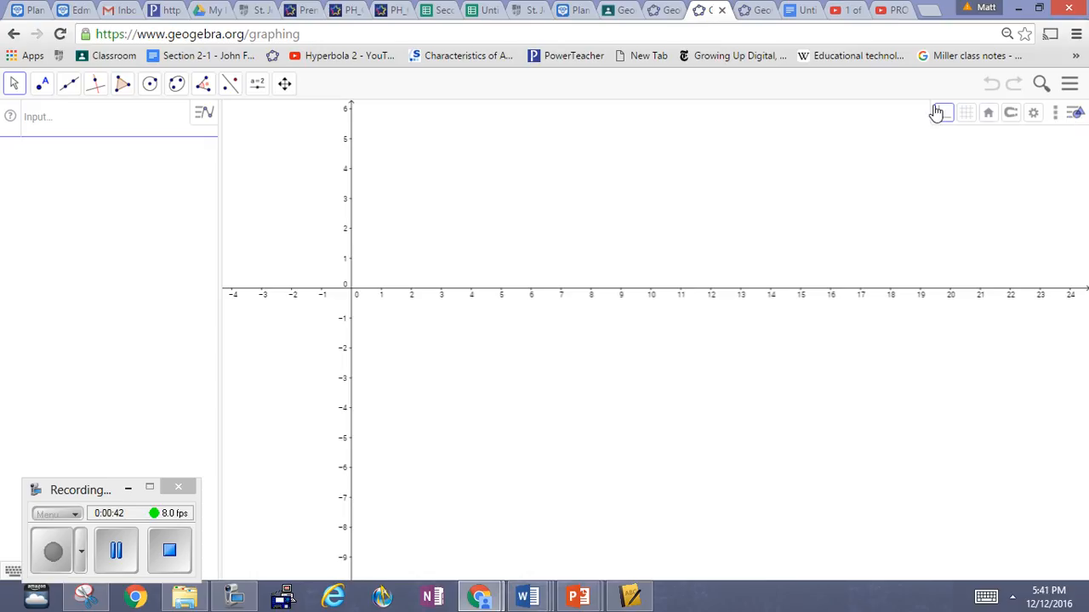
Step: Hide the coordinate axes and draw a segment from about (0.52, -4.26) to about (8.82, -3.22)
left_click(943, 118)
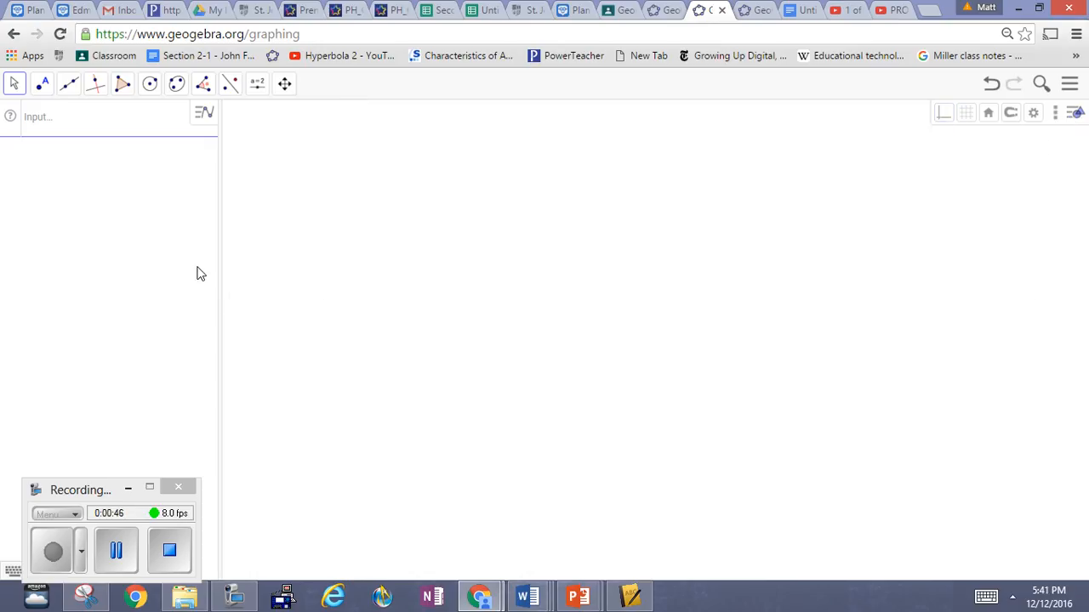
left_click(69, 87)
left_click(95, 150)
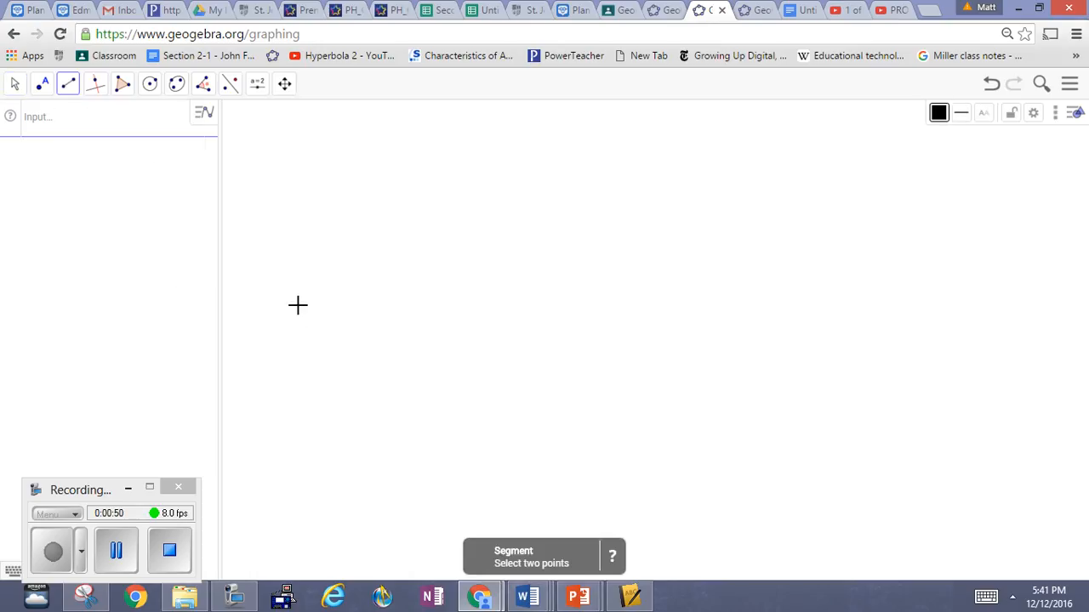
left_click(367, 415)
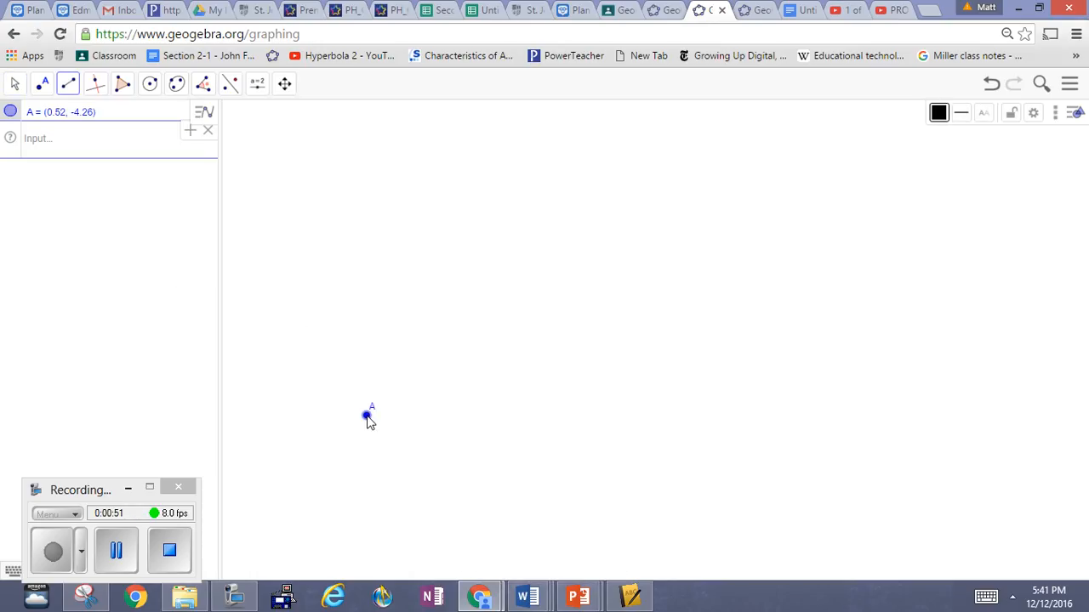
left_click(615, 385)
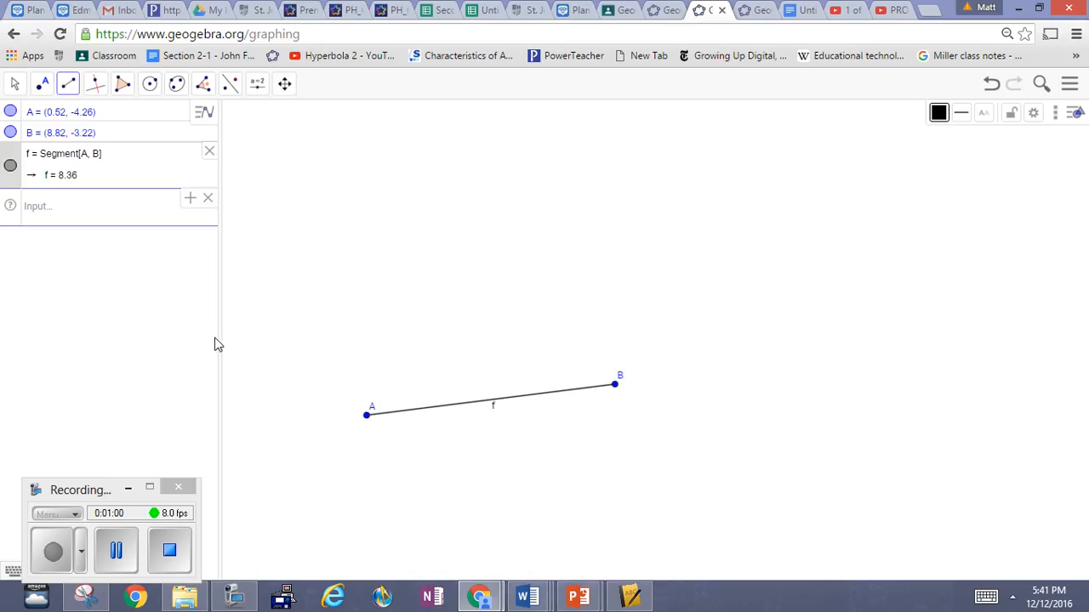
Step: Construct a line perpendicular to segment AB through its endpoint A
left_click(96, 93)
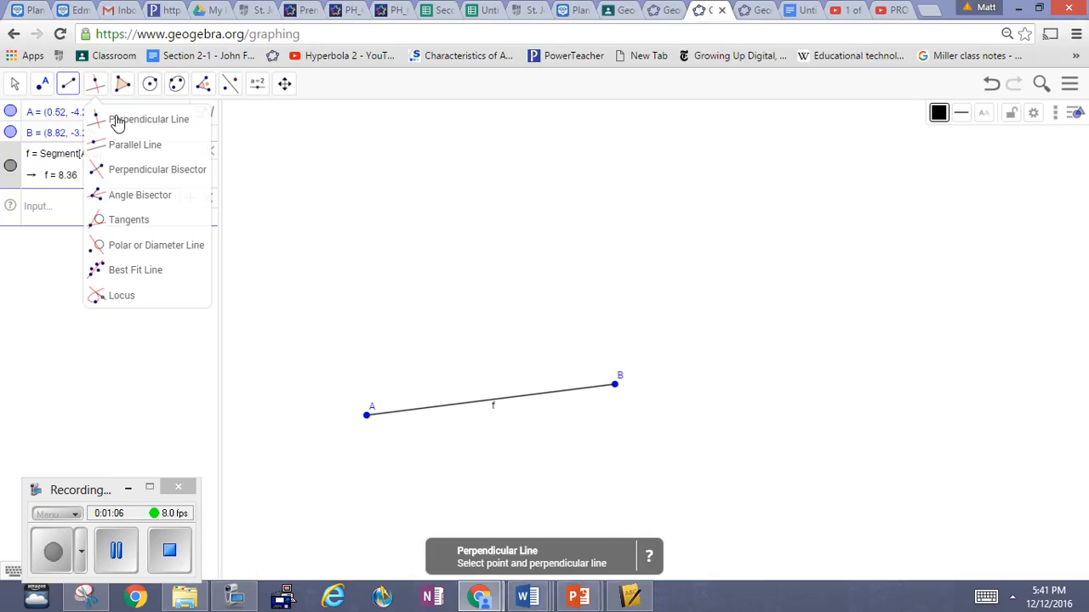
left_click(119, 121)
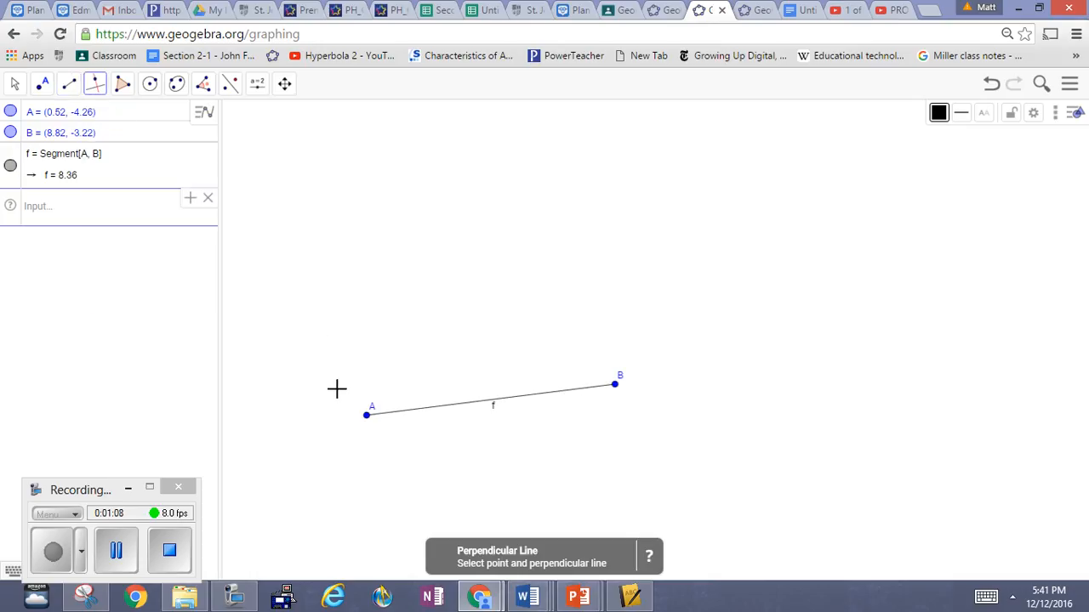
left_click(367, 417)
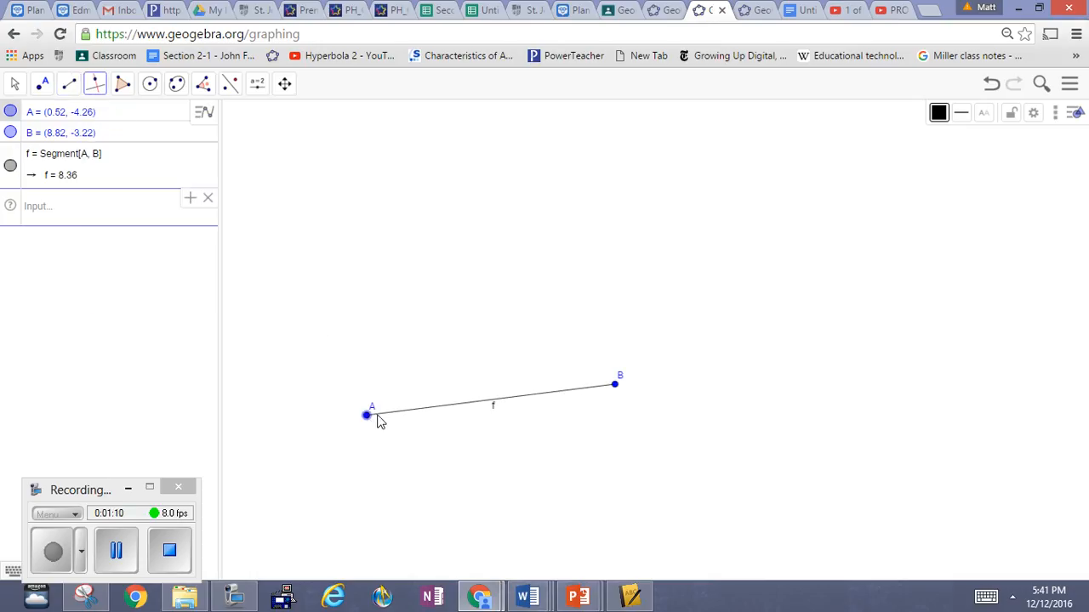
left_click(403, 419)
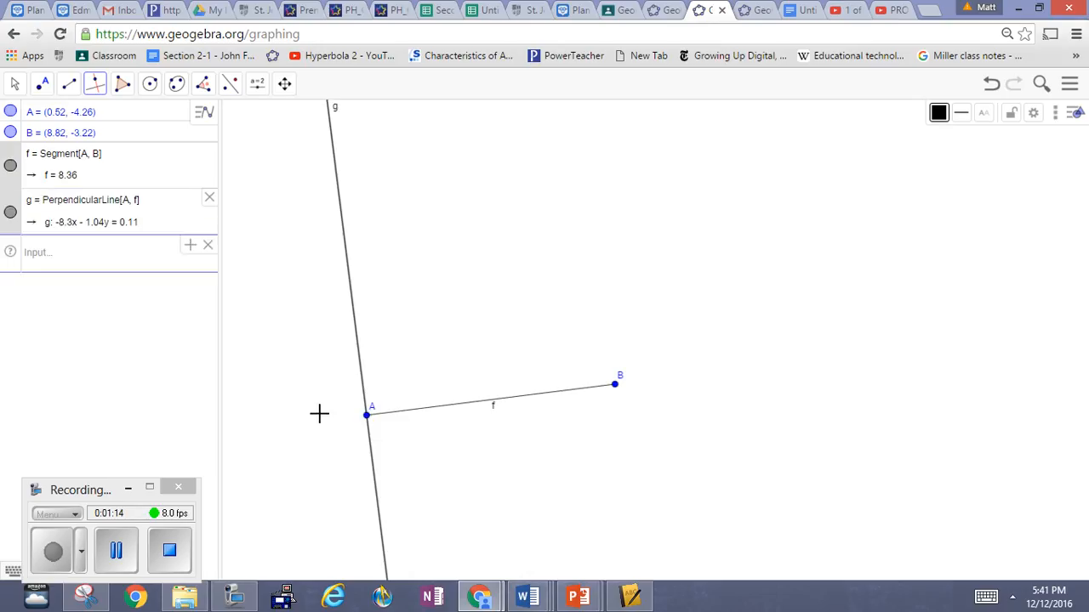
Step: Place a point on the perpendicular line above A, at about (-0.25, 1.88), using Point on Object
left_click(42, 89)
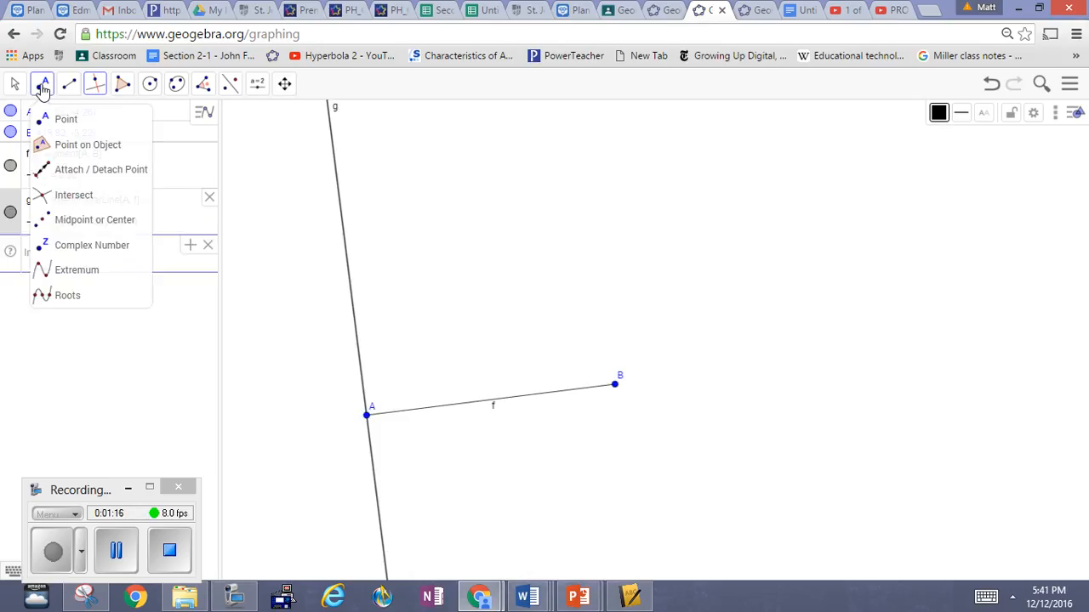
left_click(72, 147)
left_click(343, 233)
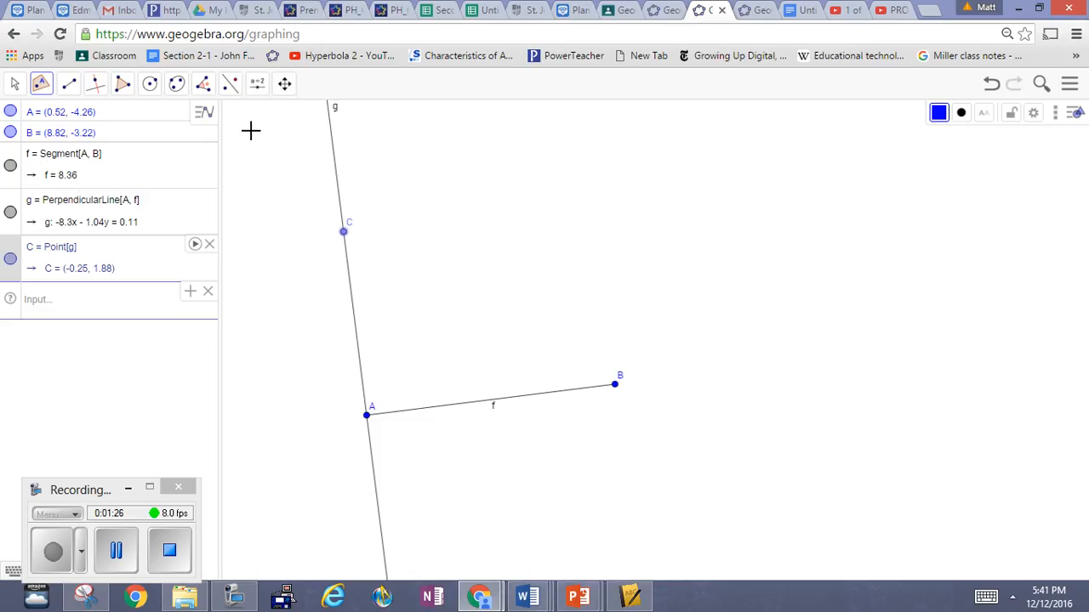
Step: Mark the angle at A between B and C with the Angle tool, undoing any stray point
left_click(202, 83)
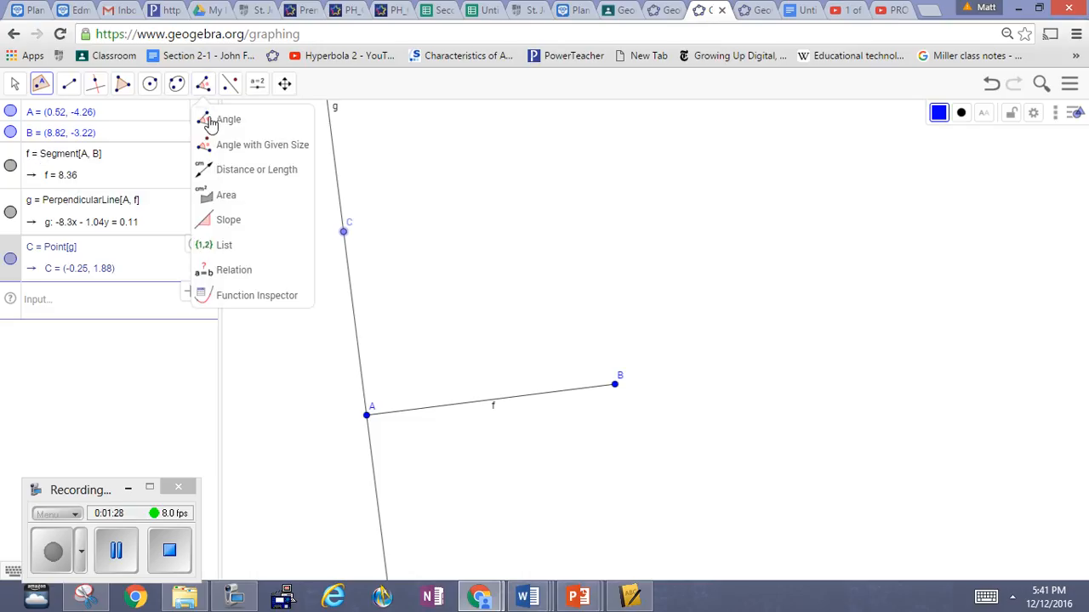
left_click(211, 122)
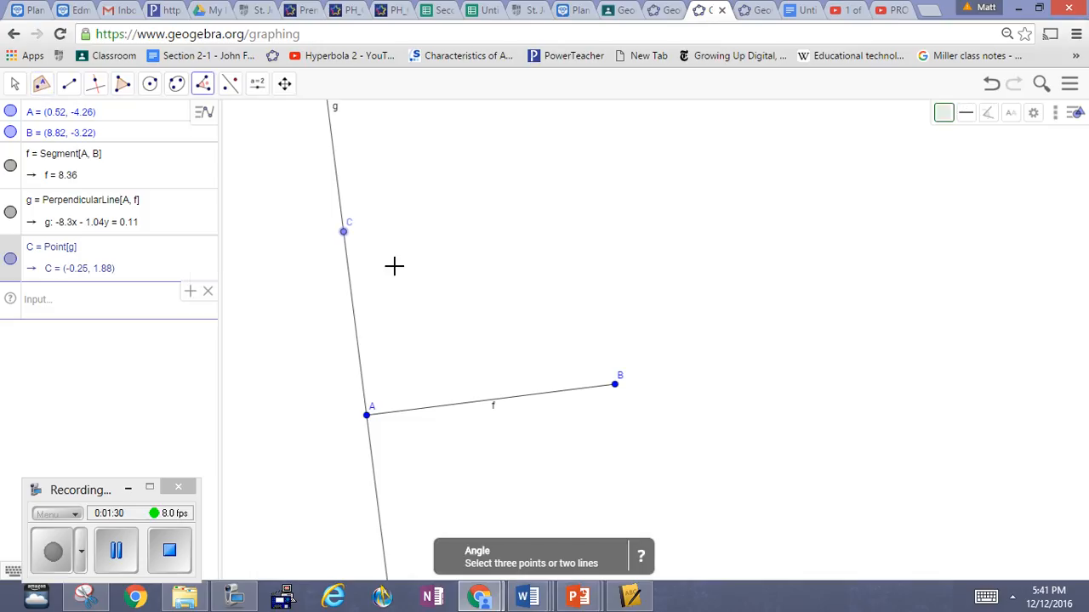
left_click(615, 385)
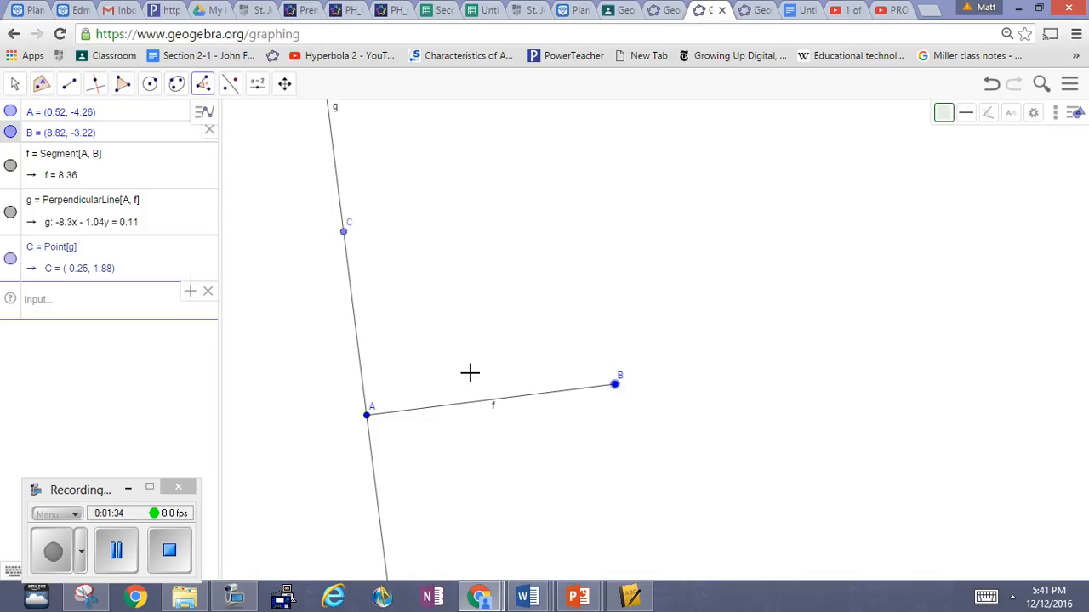
left_click(368, 416)
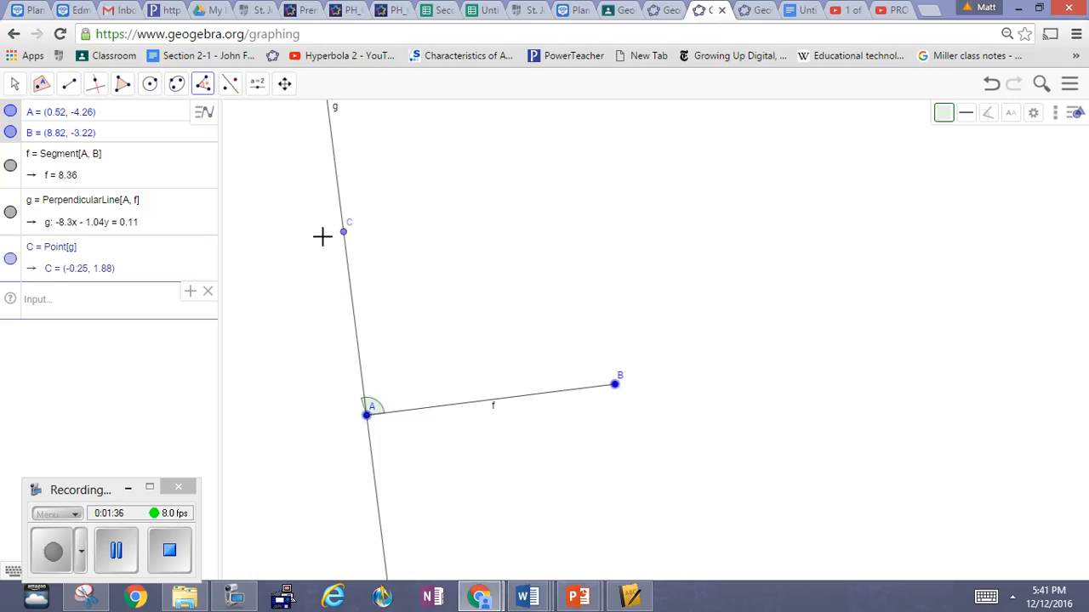
left_click(343, 231)
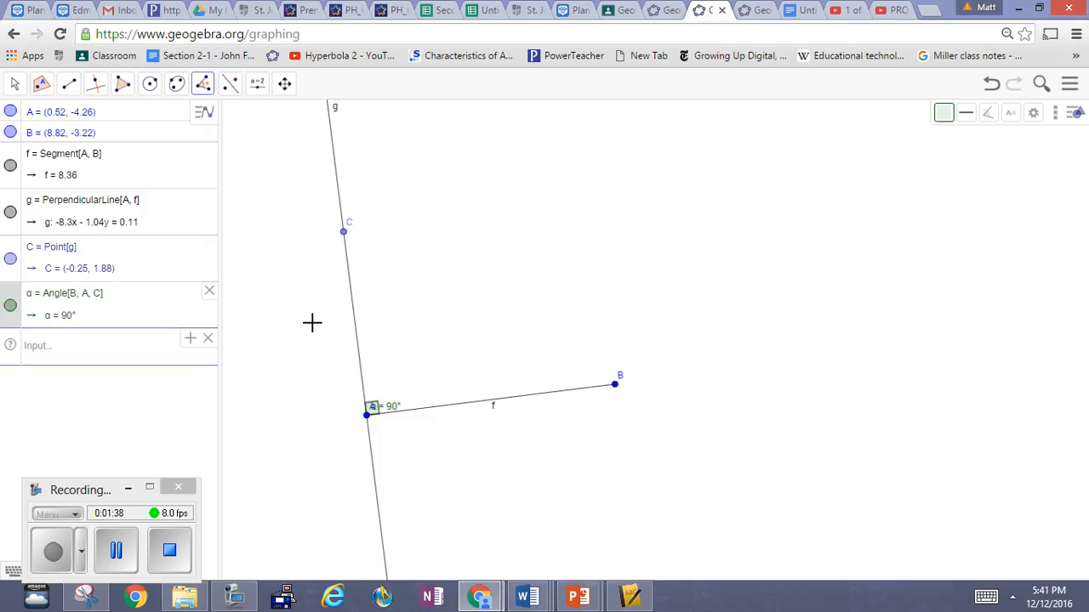
left_click(269, 494)
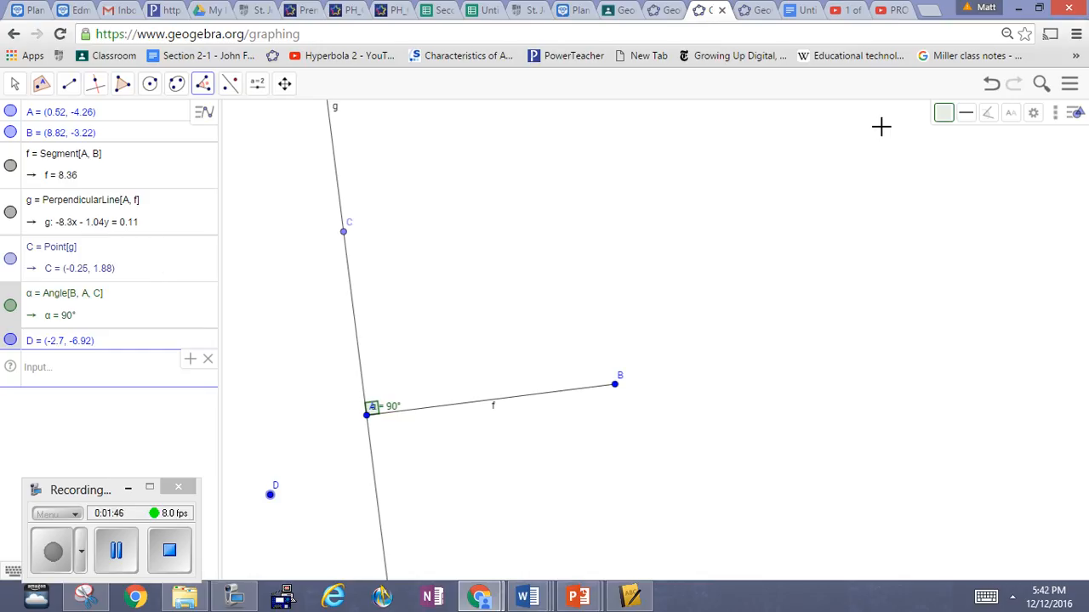
left_click(990, 84)
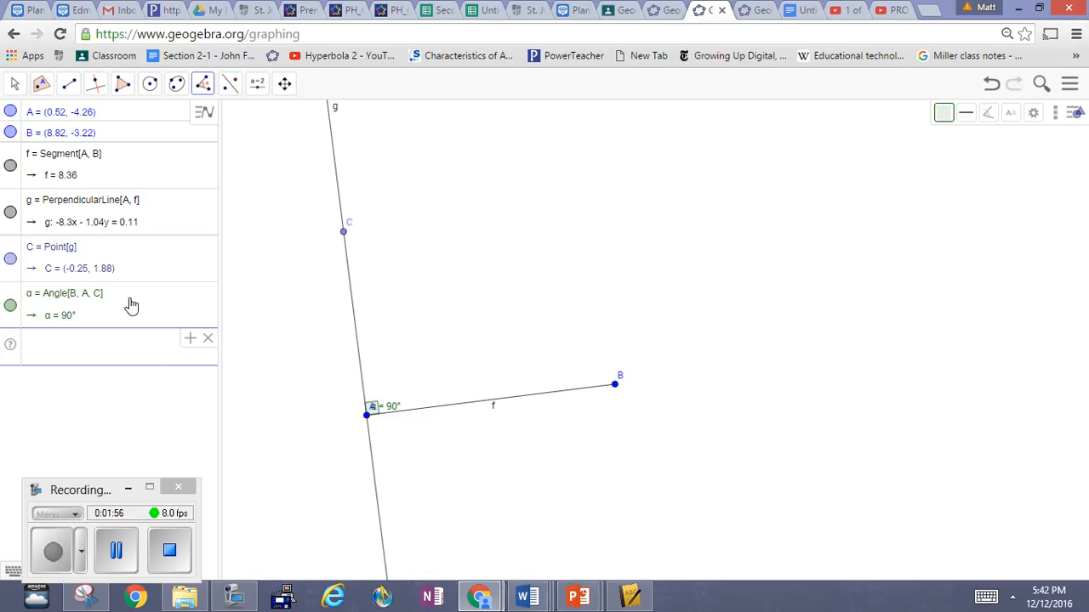
Step: Construct a line through C parallel to segment AB and a line through B parallel to line g
left_click(91, 90)
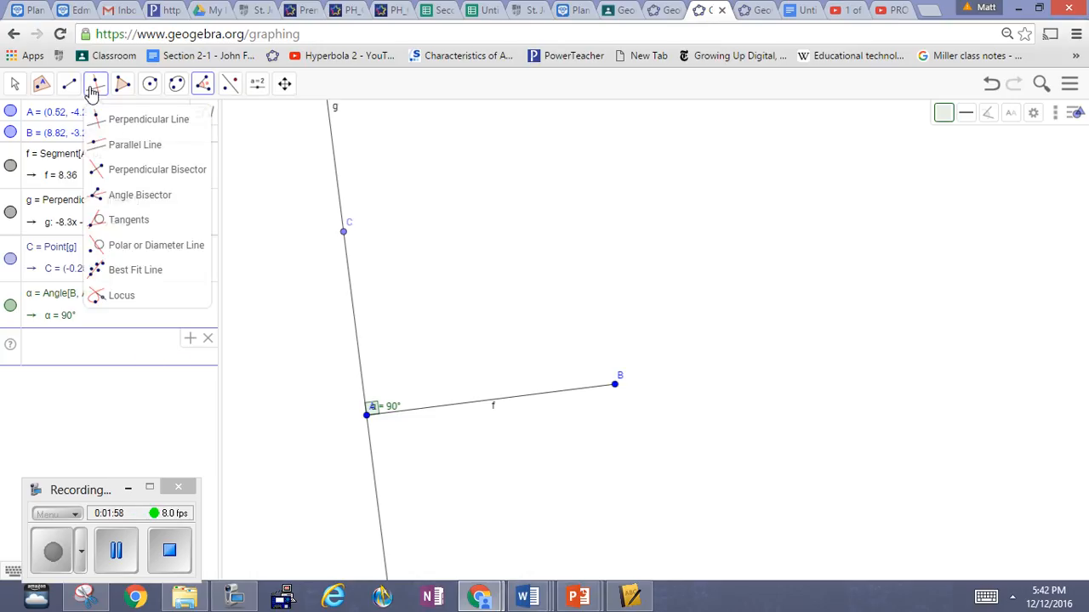
left_click(125, 150)
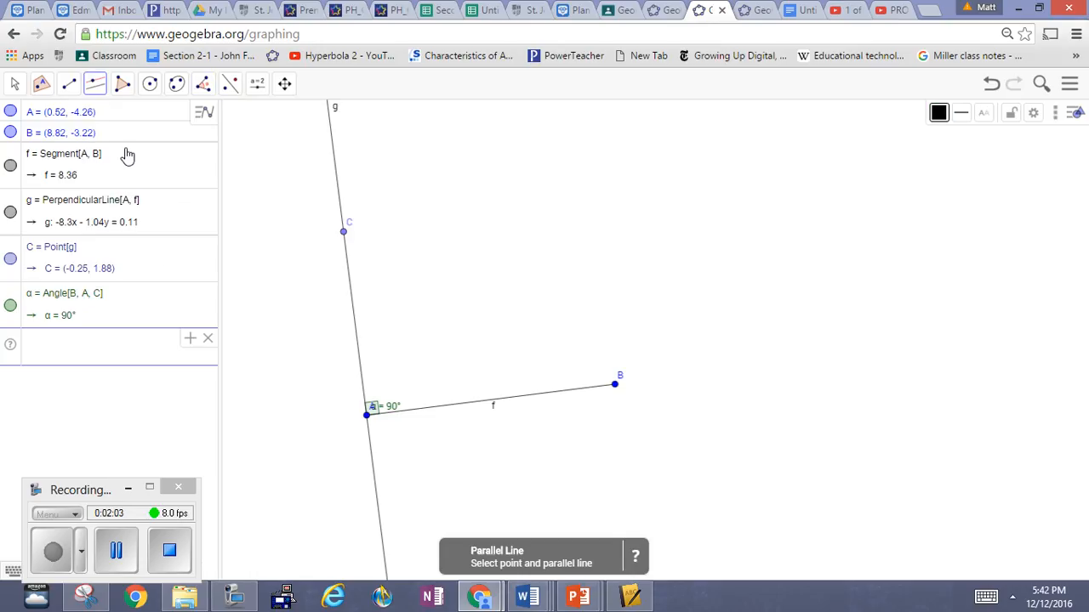
left_click(343, 231)
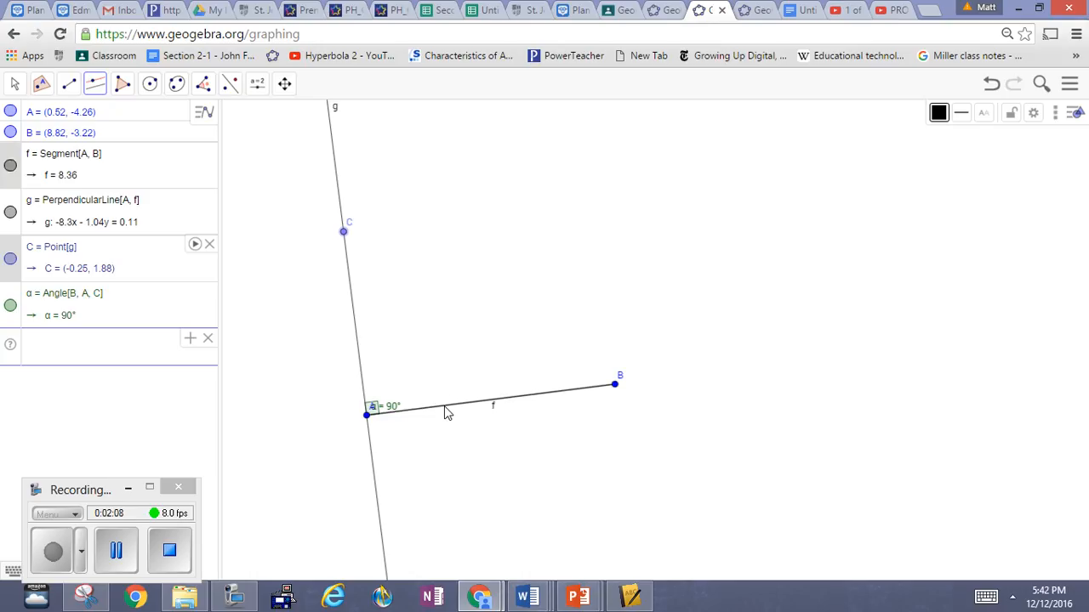
left_click(444, 407)
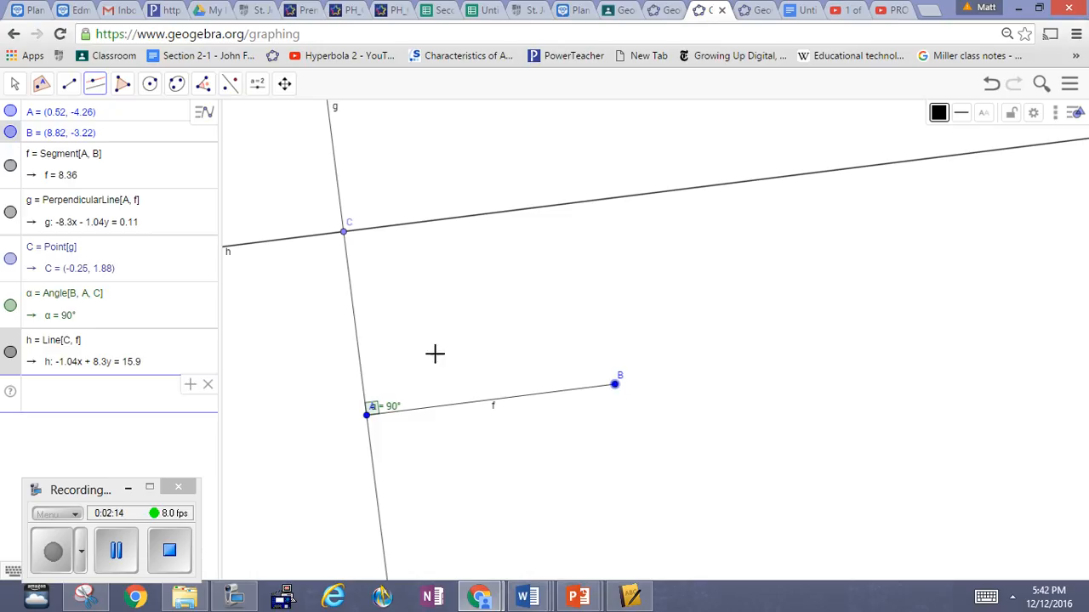
left_click(355, 330)
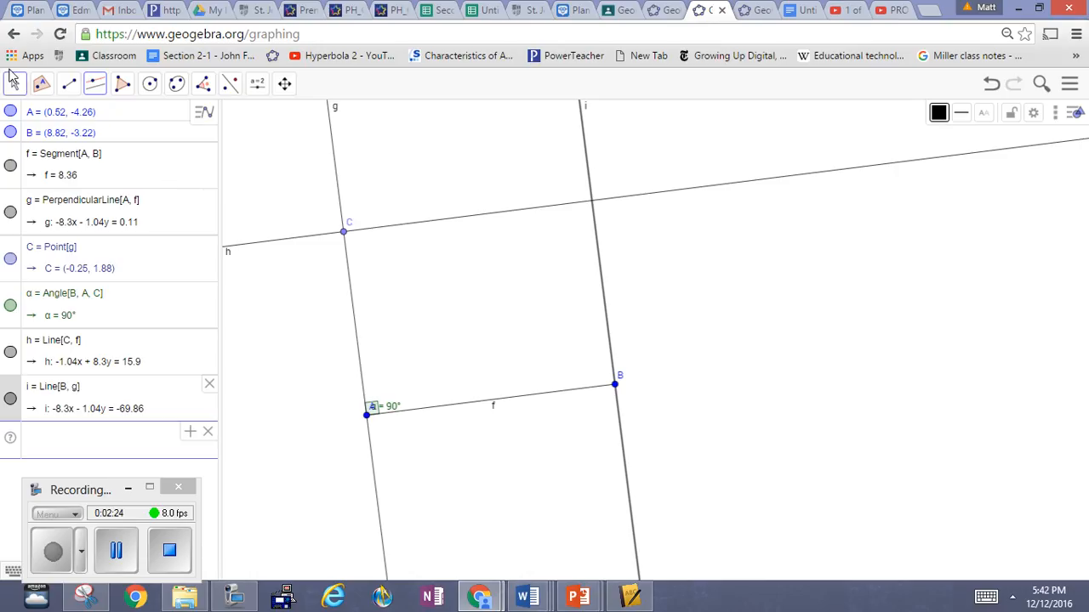
Step: Create the intersection point of the two parallel lines h and i
left_click(42, 88)
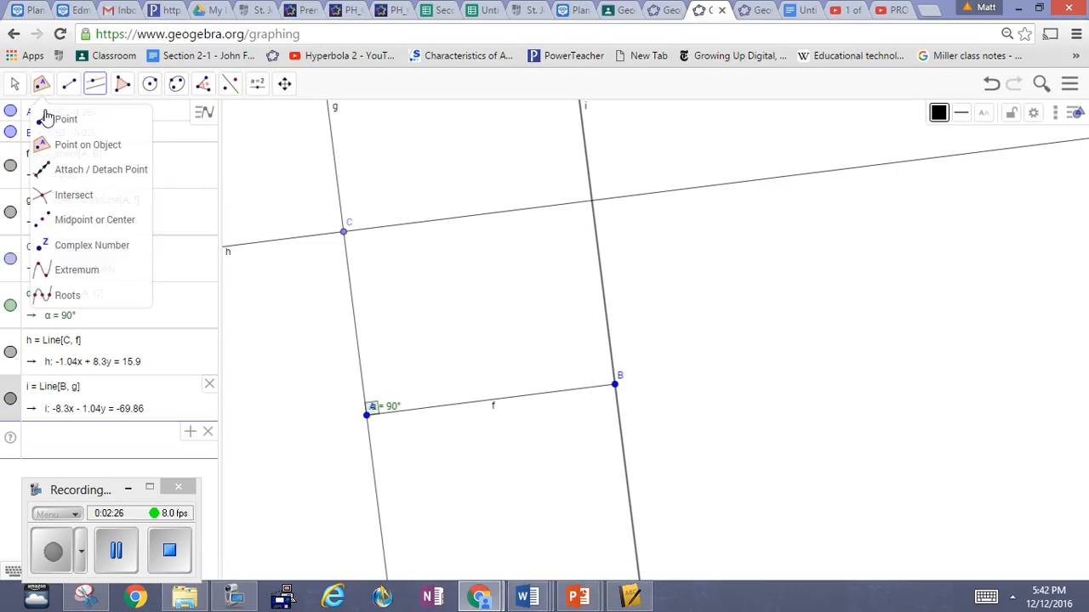
left_click(58, 200)
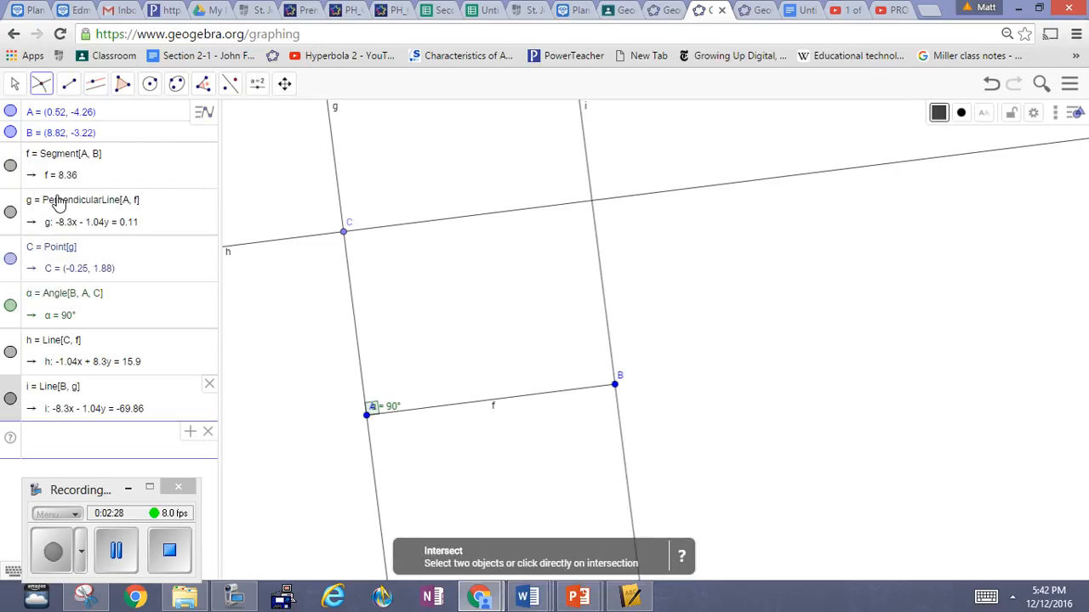
left_click(453, 219)
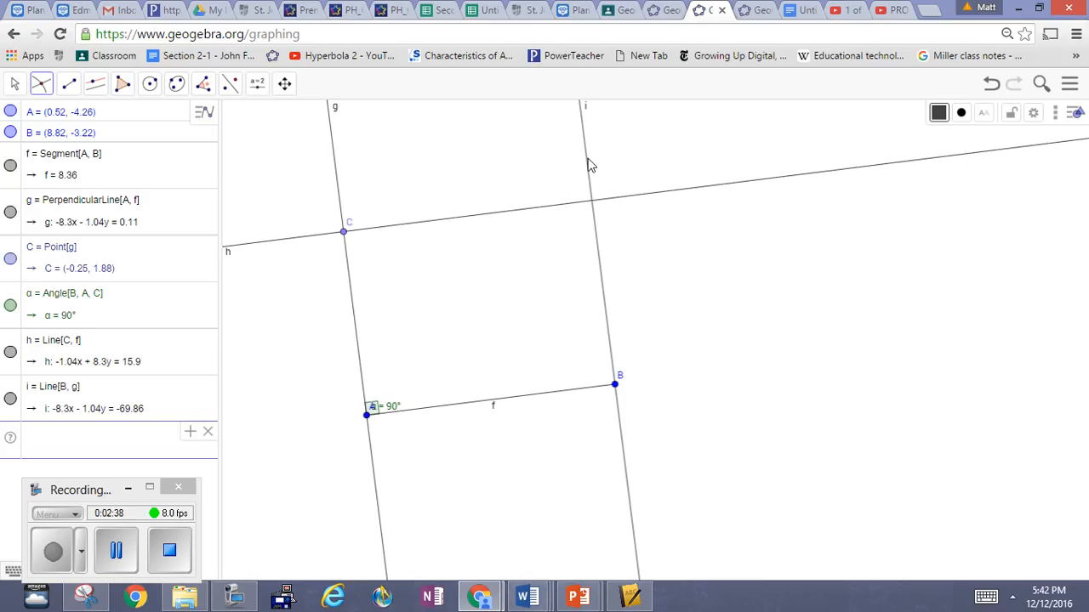
left_click(41, 84)
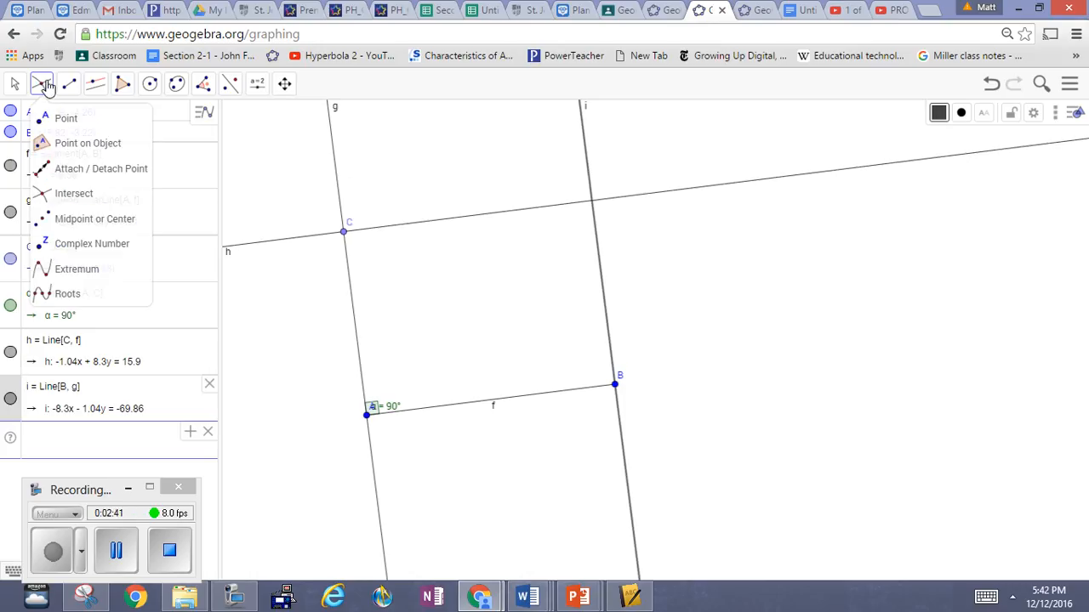
left_click(53, 202)
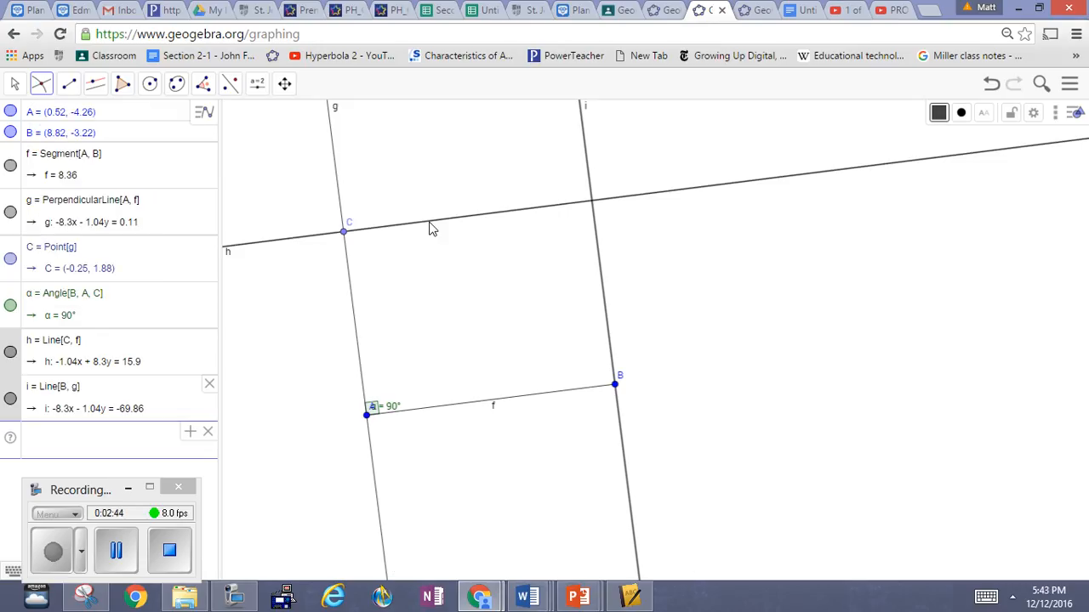
left_click(429, 228)
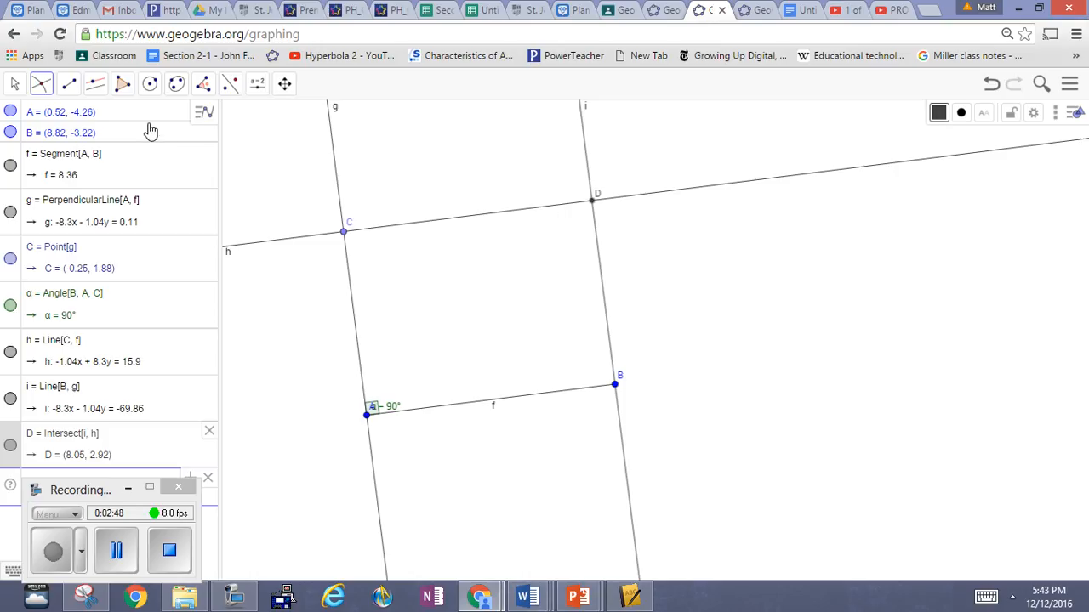
Step: Draw a closed polygon through the four corner points A, B, D and C
left_click_drag(11, 110, 85, 85)
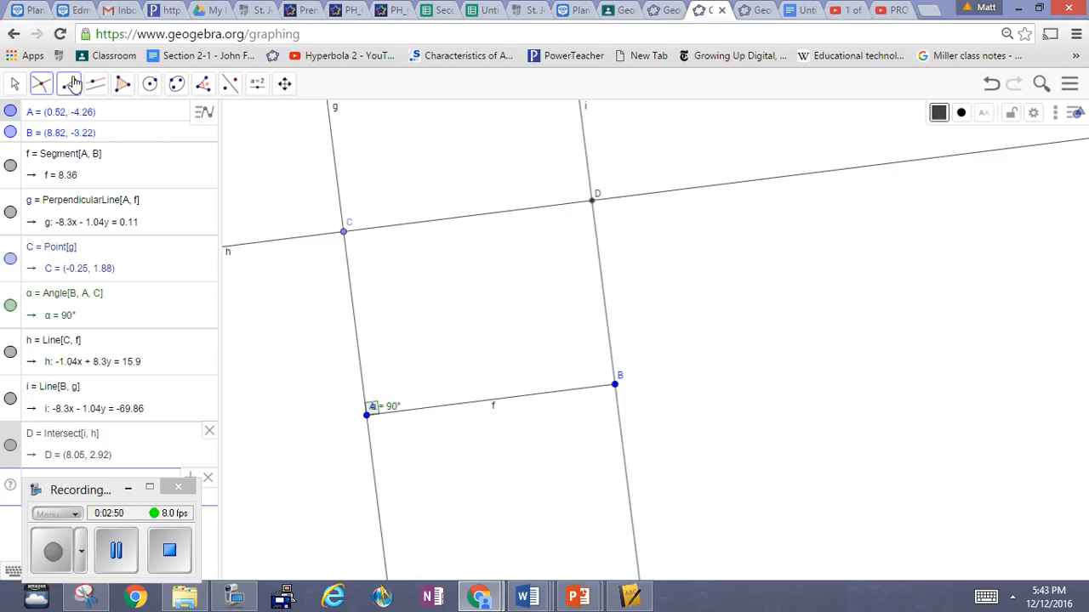
left_click(120, 85)
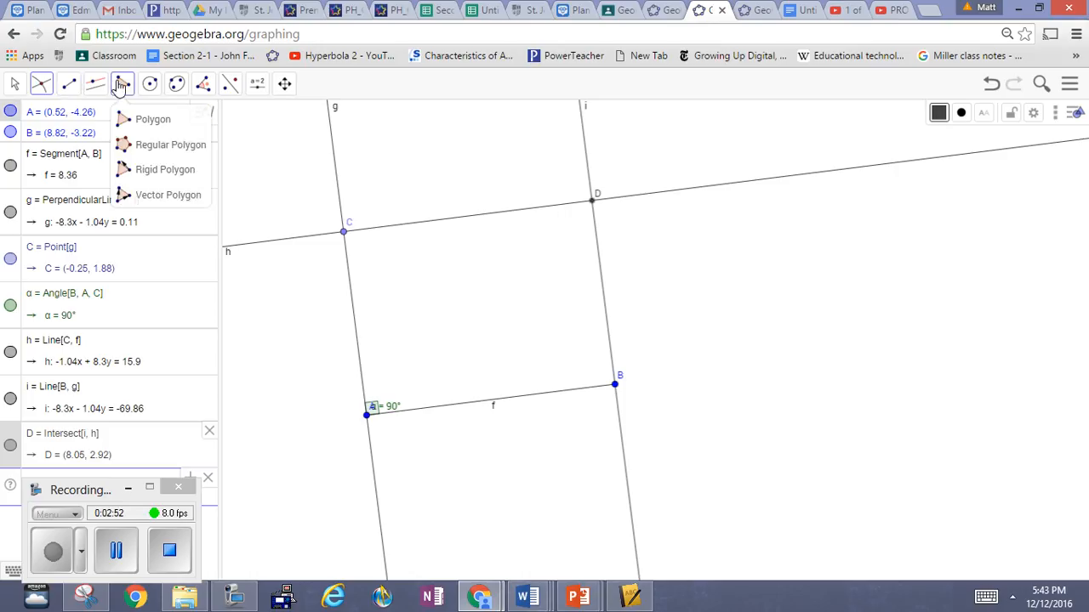
left_click(147, 119)
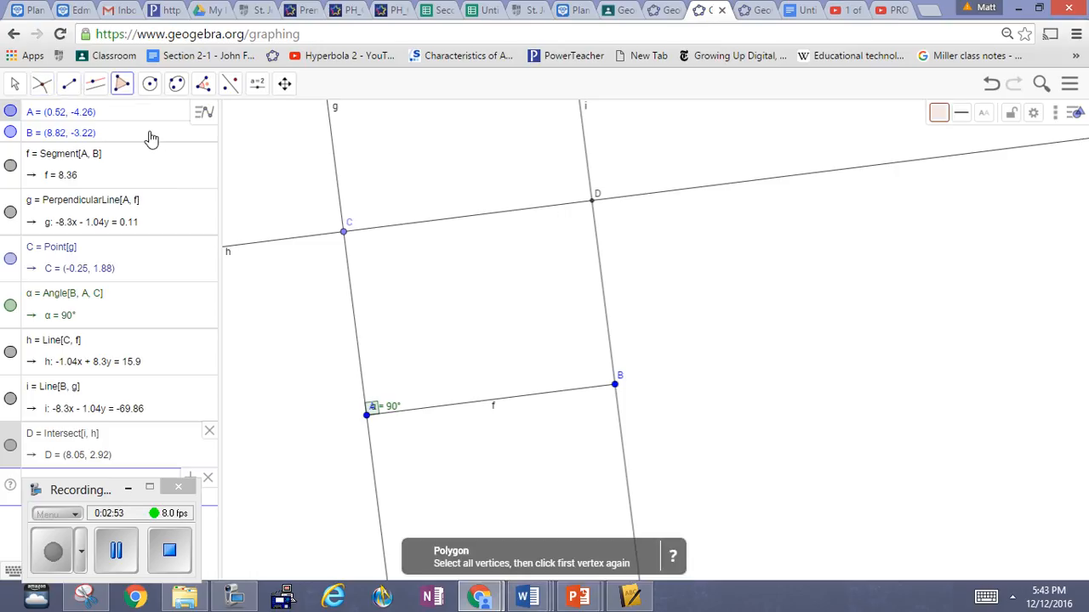
left_click(367, 415)
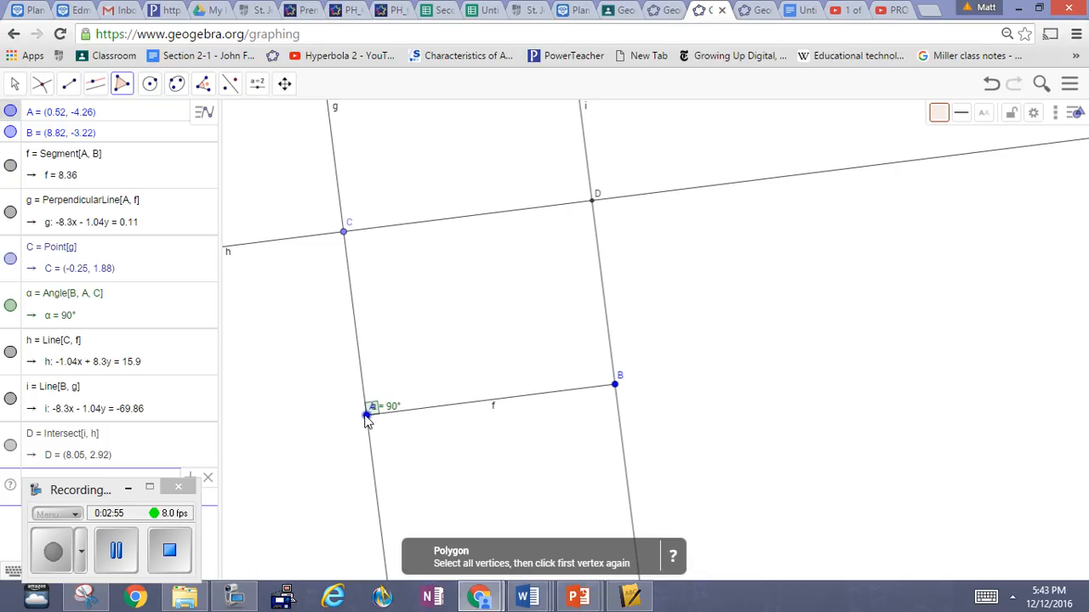
left_click(615, 384)
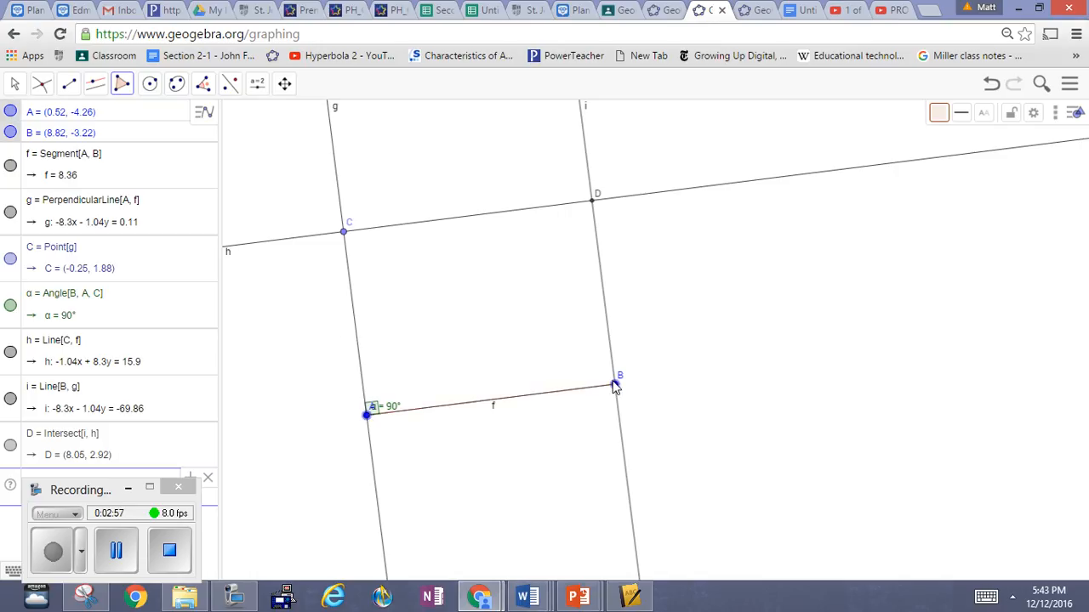
left_click(593, 201)
left_click(345, 233)
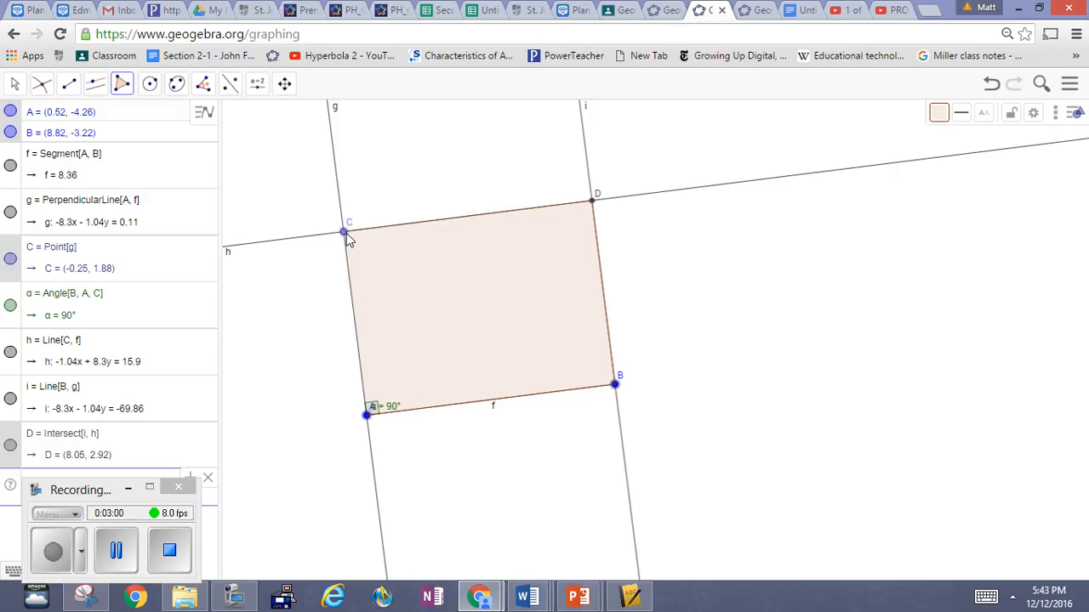
left_click(367, 416)
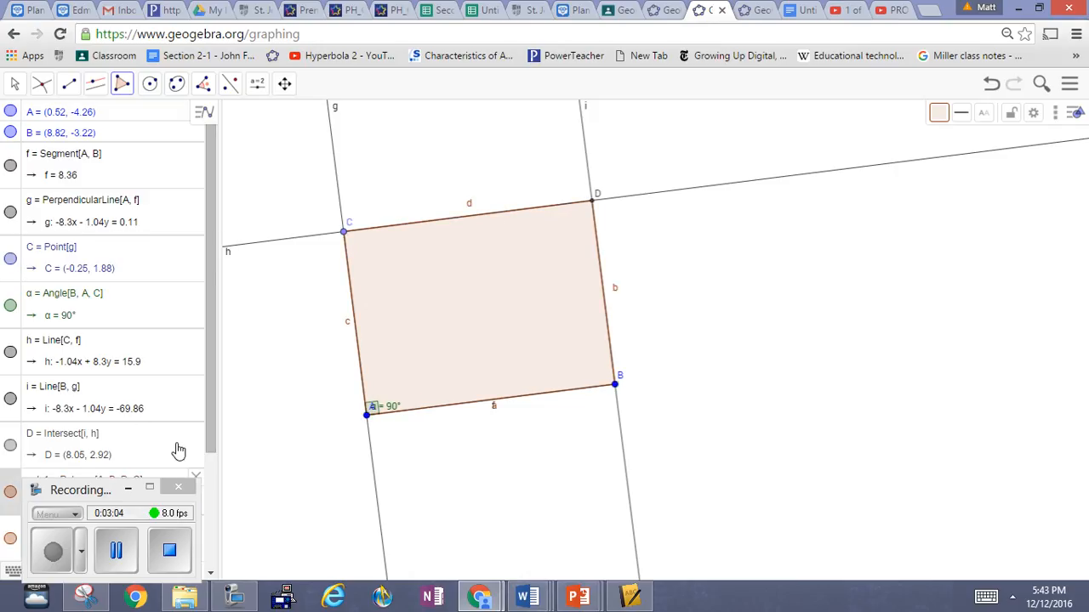
Step: Hide the construction lines h, g and i so that only the polygon with its corner points and angle stays displayed
left_click_drag(72, 491, 320, 542)
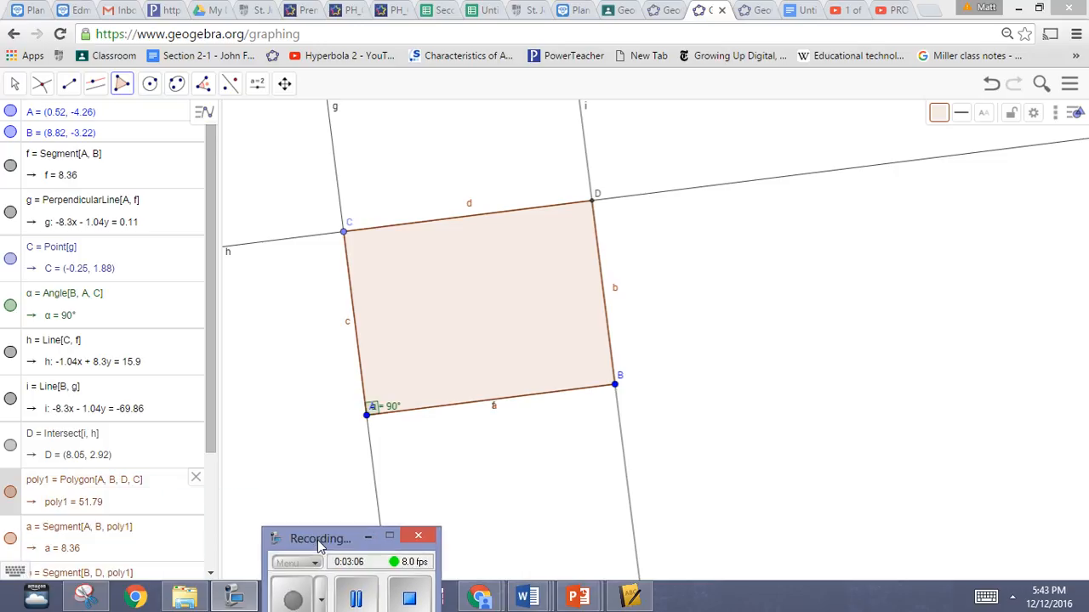
left_click_drag(212, 435, 198, 550)
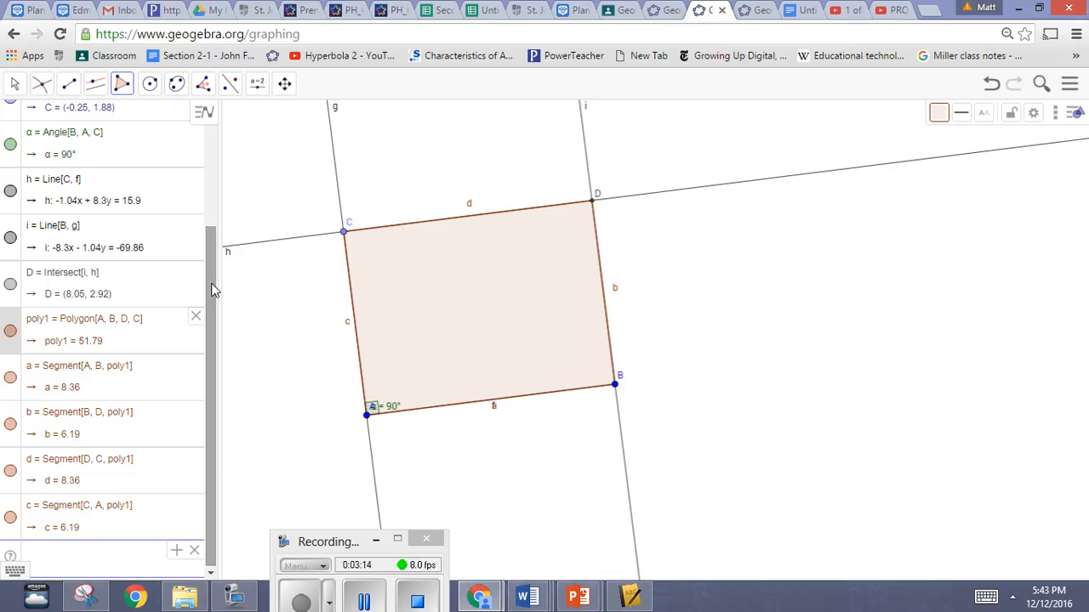
left_click_drag(207, 288, 214, 209)
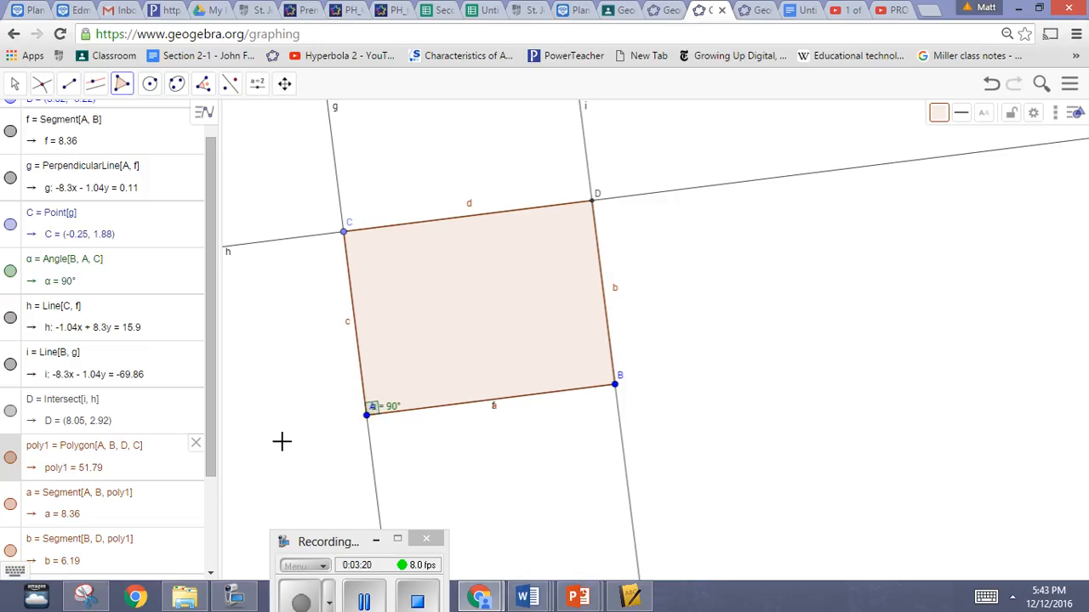
right_click(261, 249)
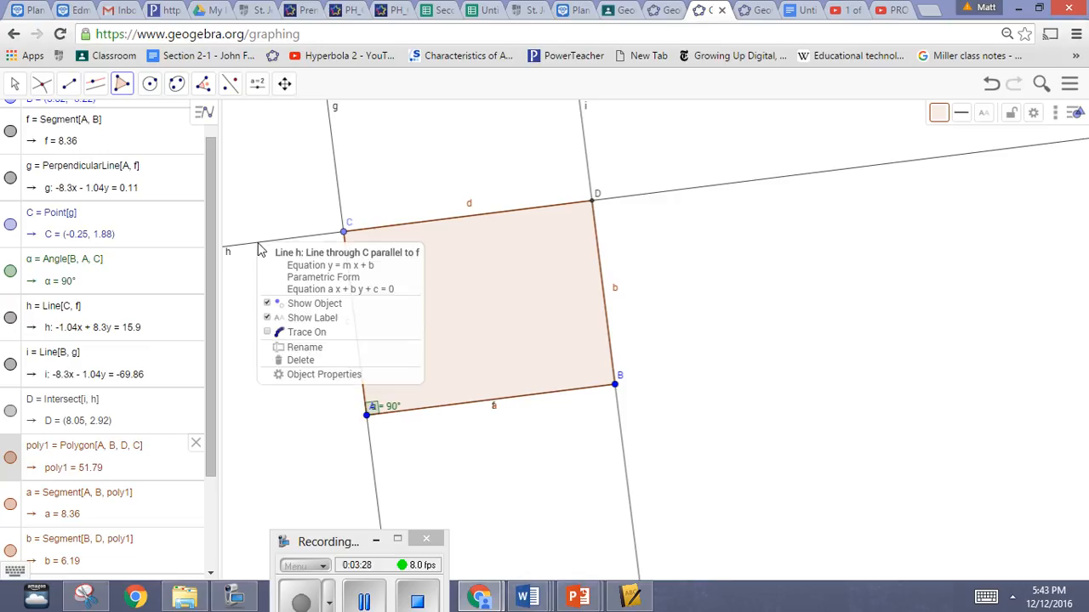
left_click(267, 304)
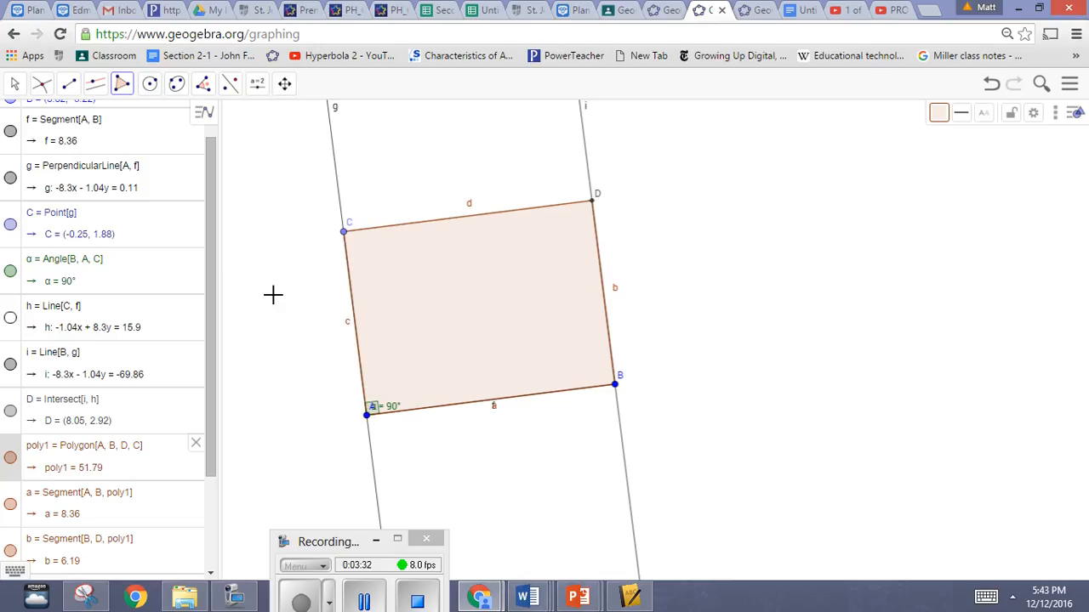
right_click(336, 179)
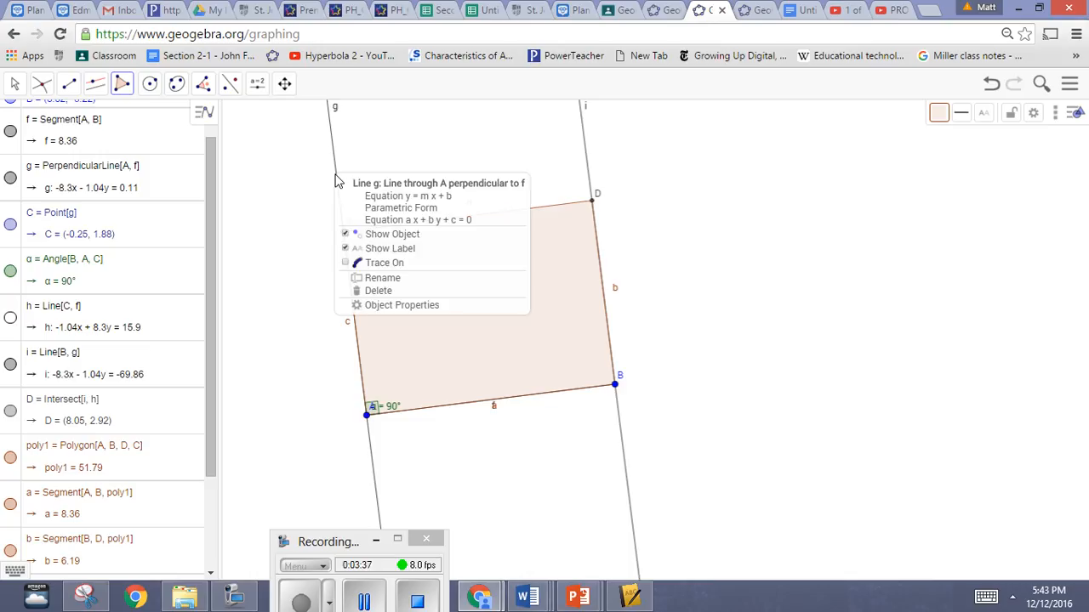
left_click(348, 236)
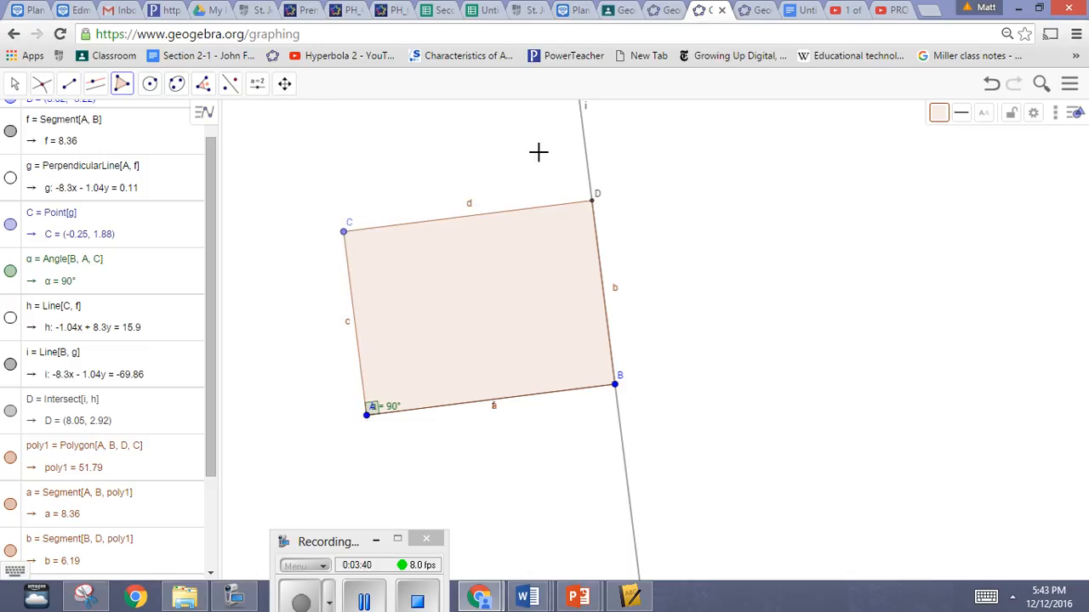
right_click(587, 167)
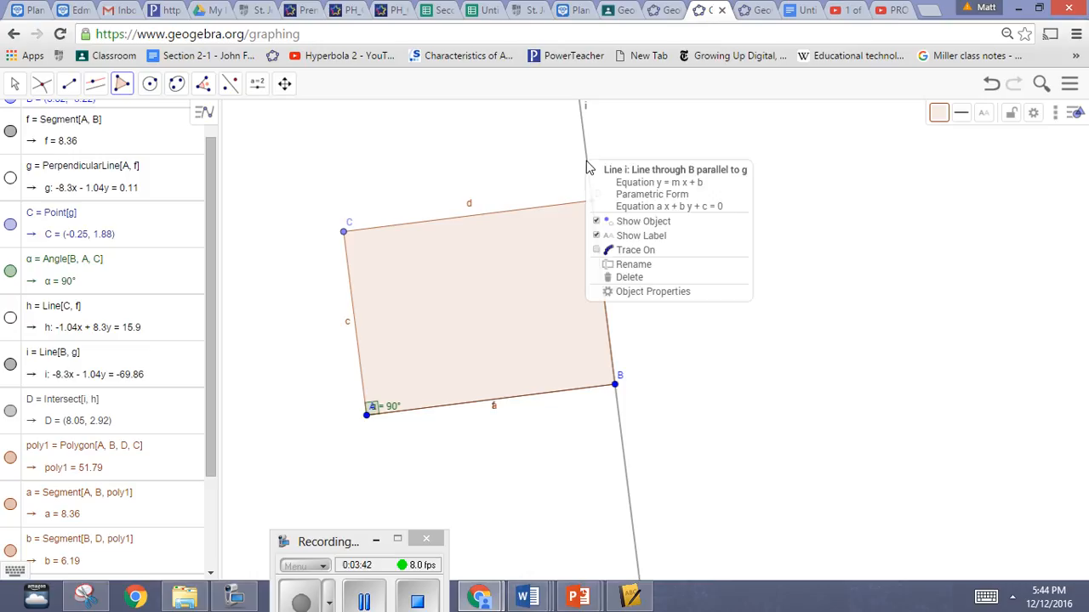
left_click(599, 223)
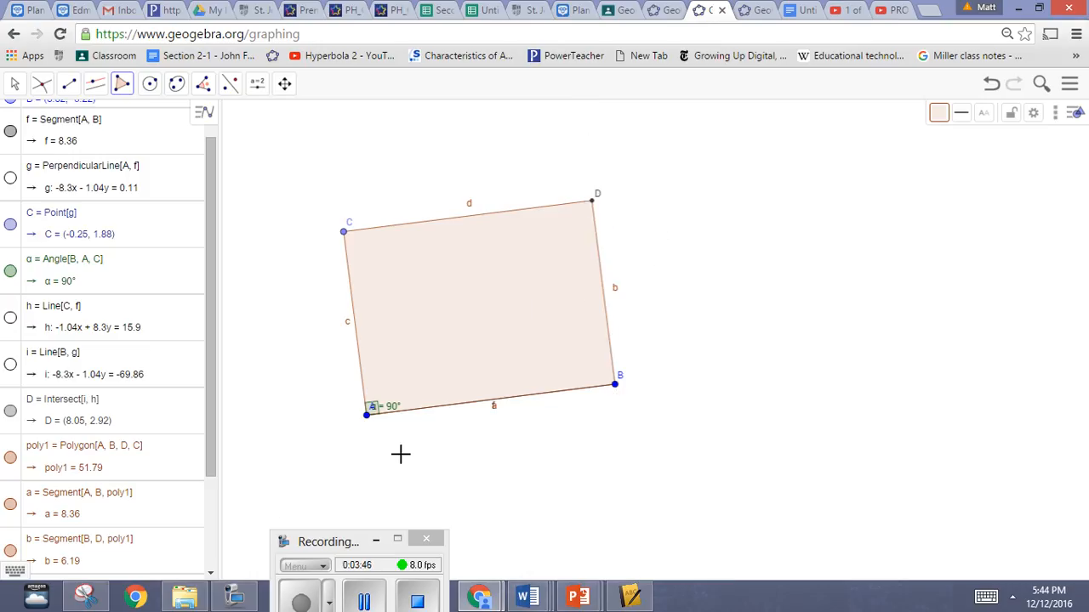
Step: Test the rectangle by moving corner C to about (-0.06, 0.41) and shifting corner B up and slightly outward
left_click(12, 85)
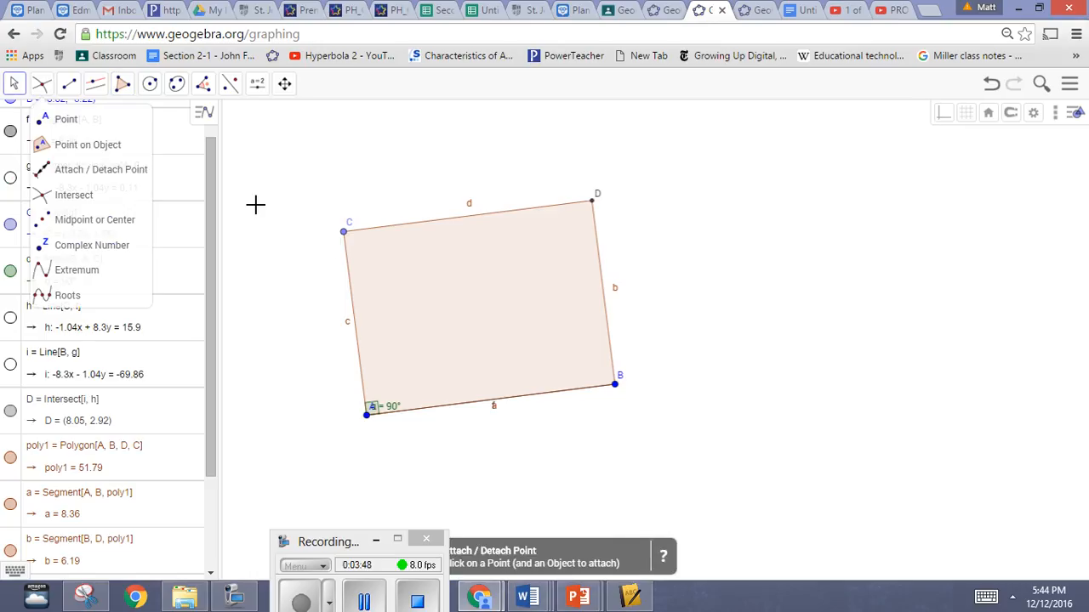
left_click_drag(346, 236, 371, 282)
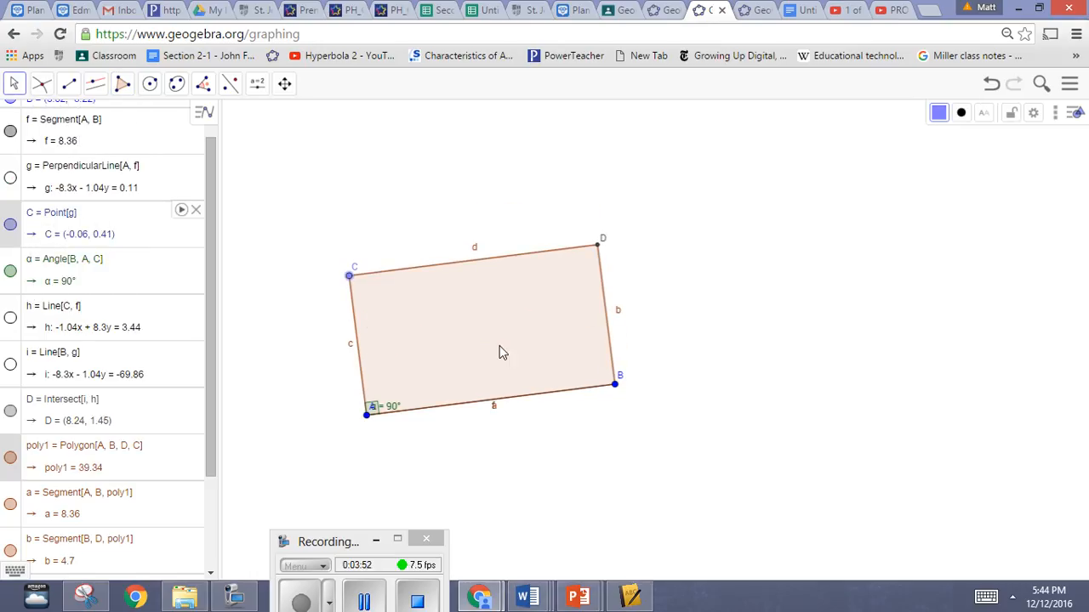
left_click_drag(615, 390, 631, 338)
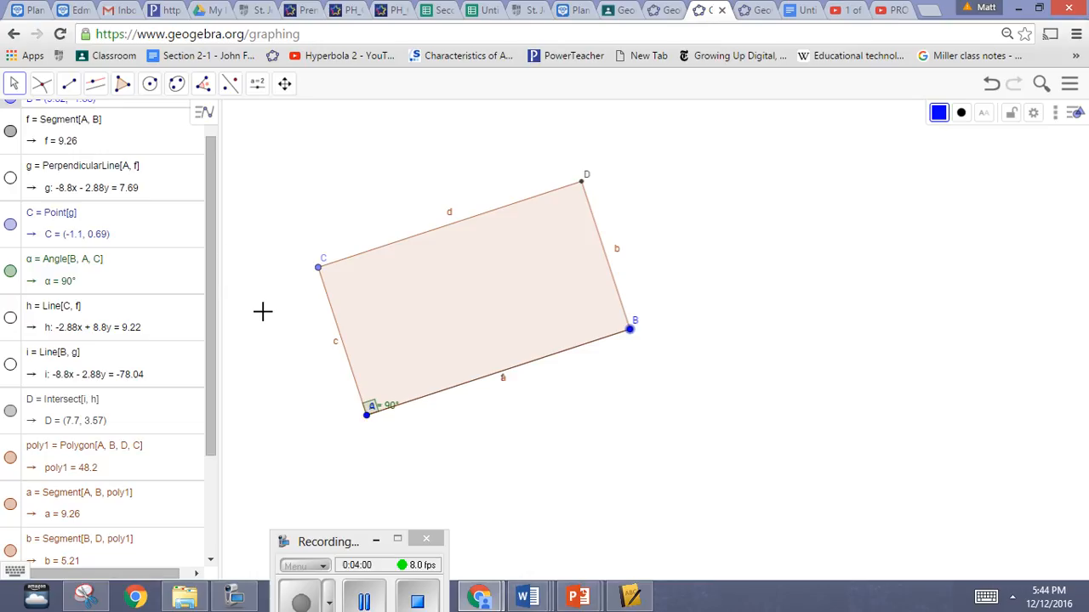
left_click(279, 351)
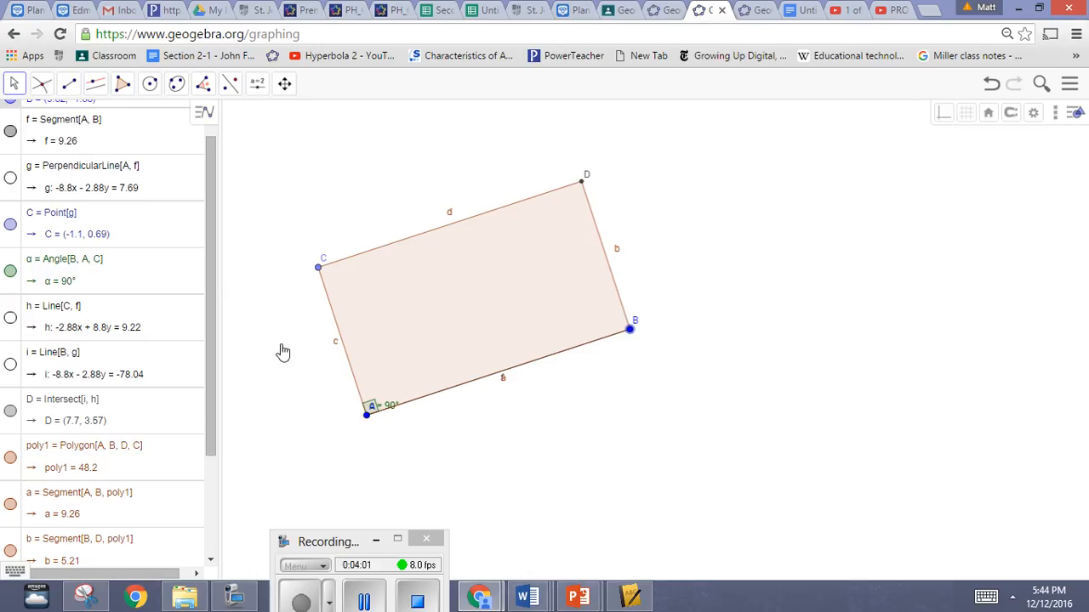
Step: Draw the rectangle's two diagonals as segments from A to D and from C to B
left_click(69, 84)
left_click(85, 144)
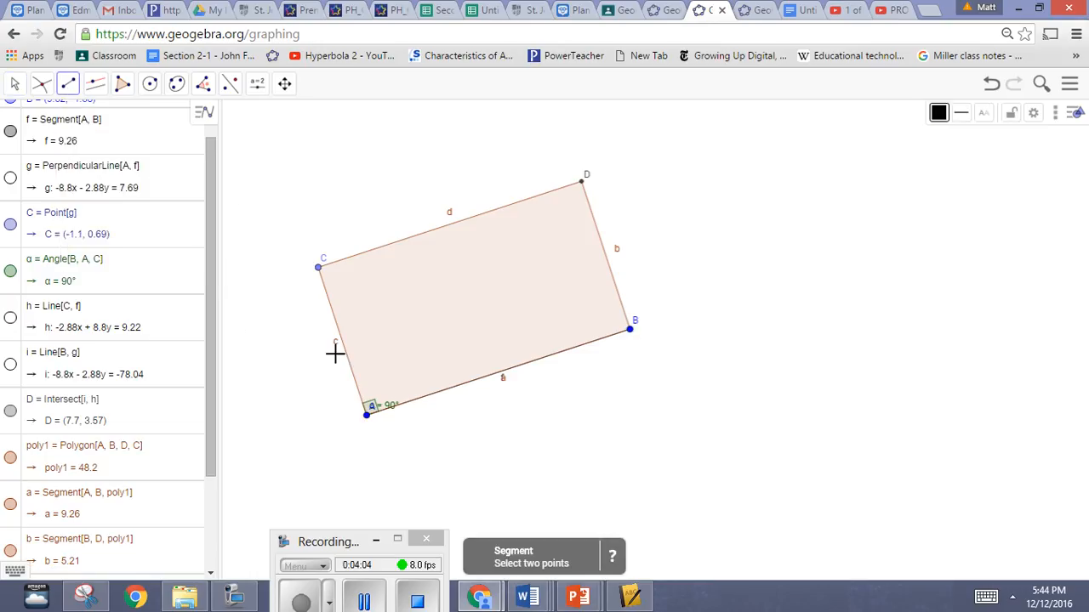
left_click(367, 415)
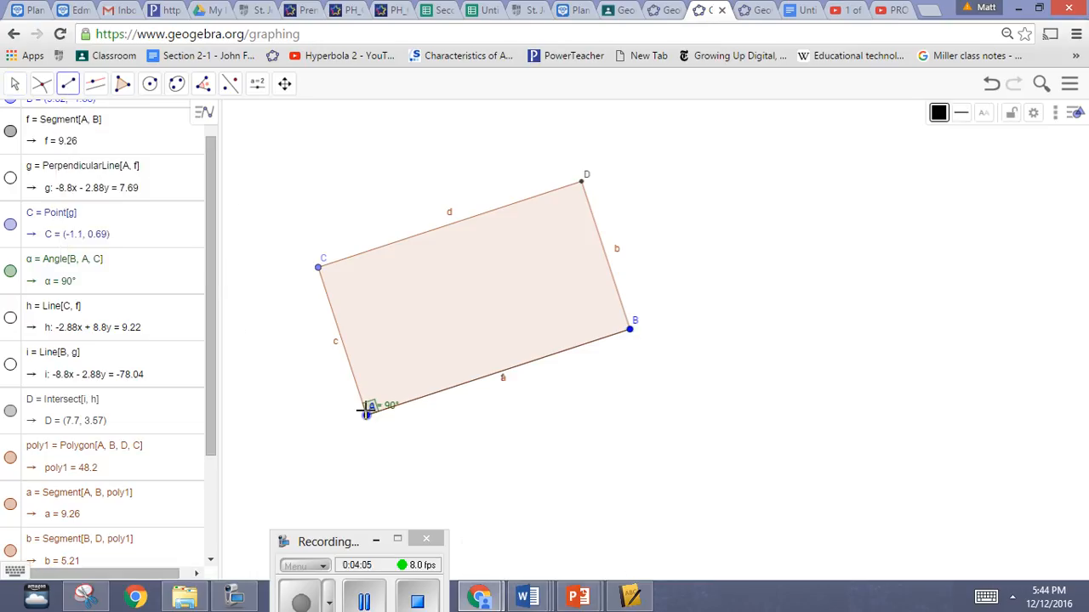
left_click(584, 178)
left_click(318, 269)
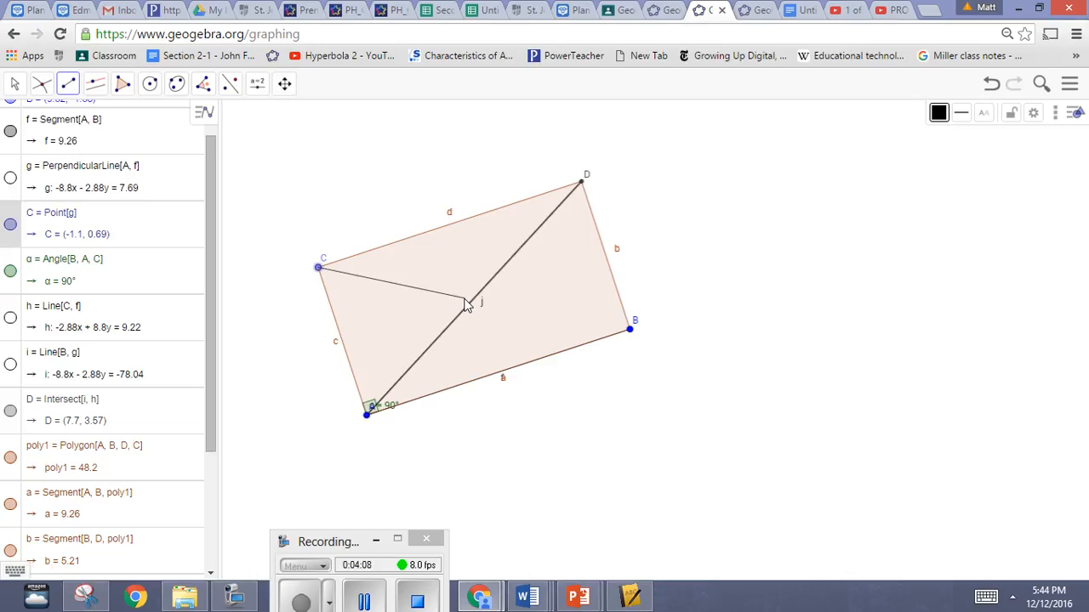
left_click(629, 329)
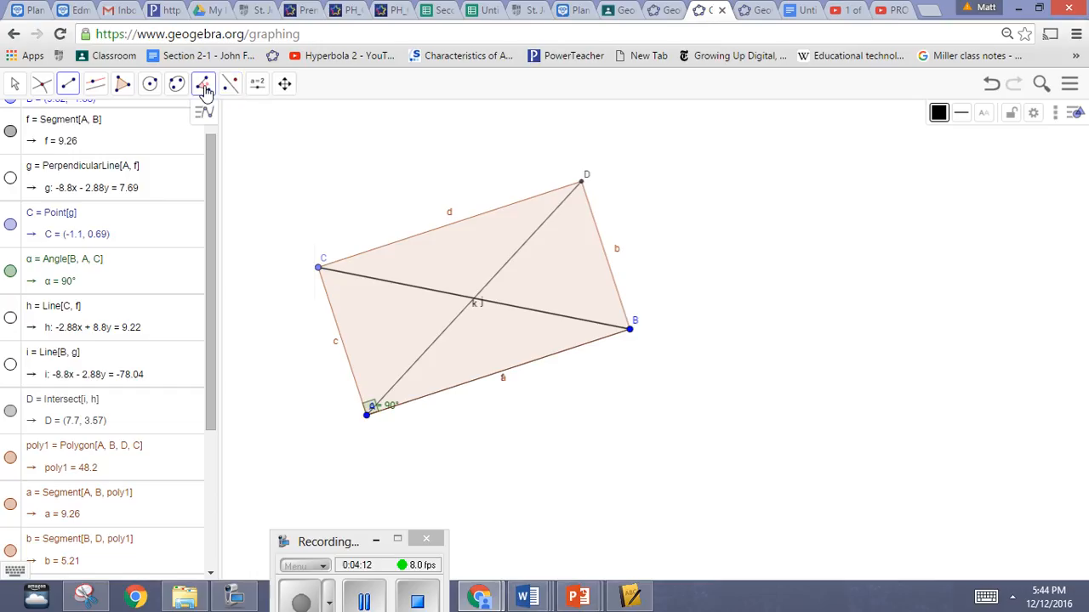
Step: Add length measurements to both diagonals and move their overlapping labels apart, one above and one below the crossing
left_click(203, 84)
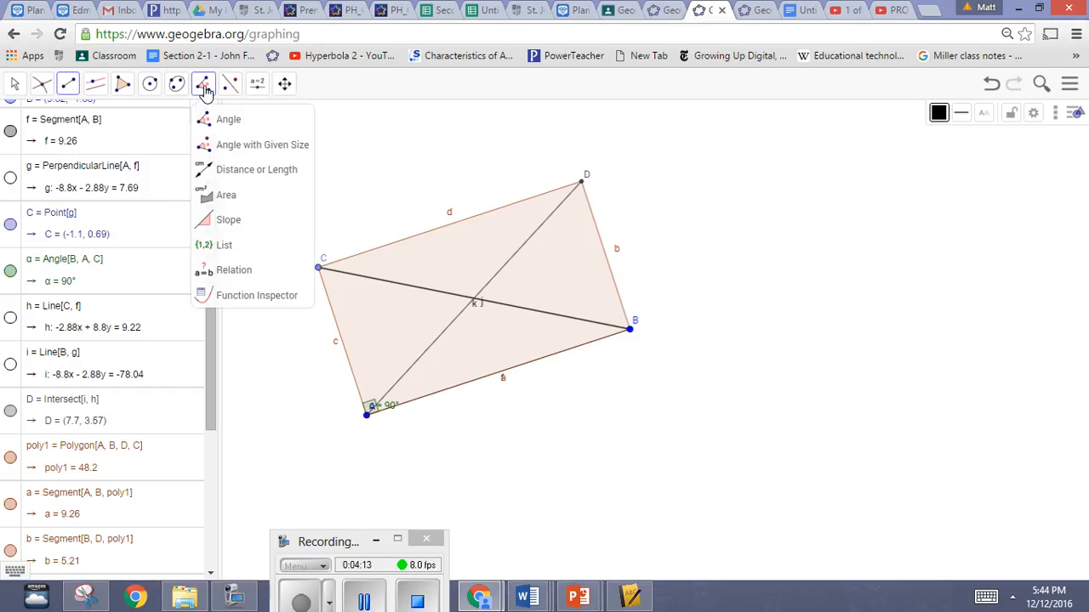
left_click(230, 170)
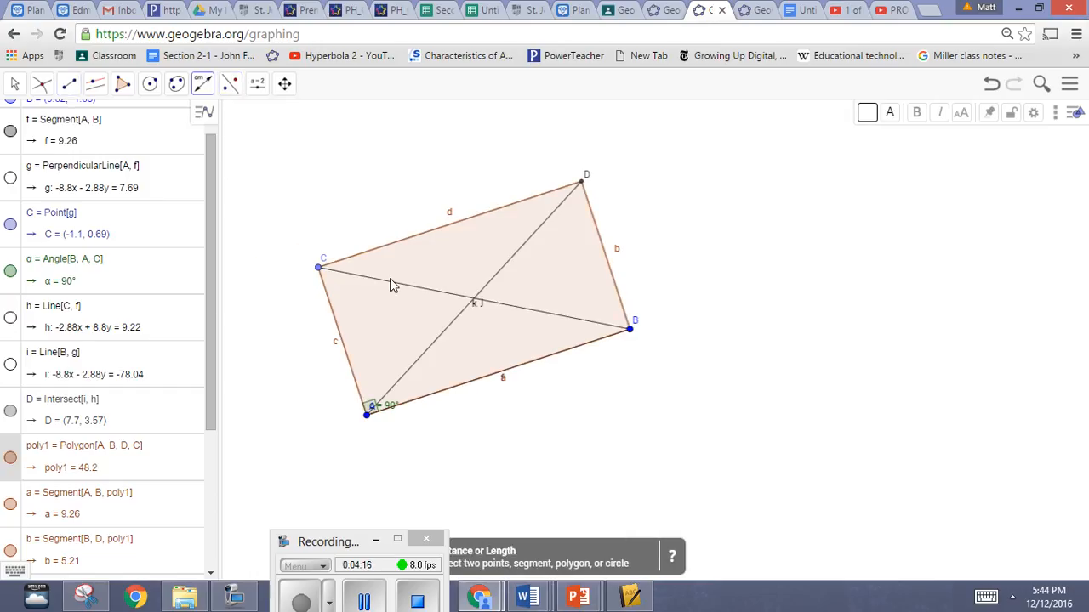
left_click(391, 281)
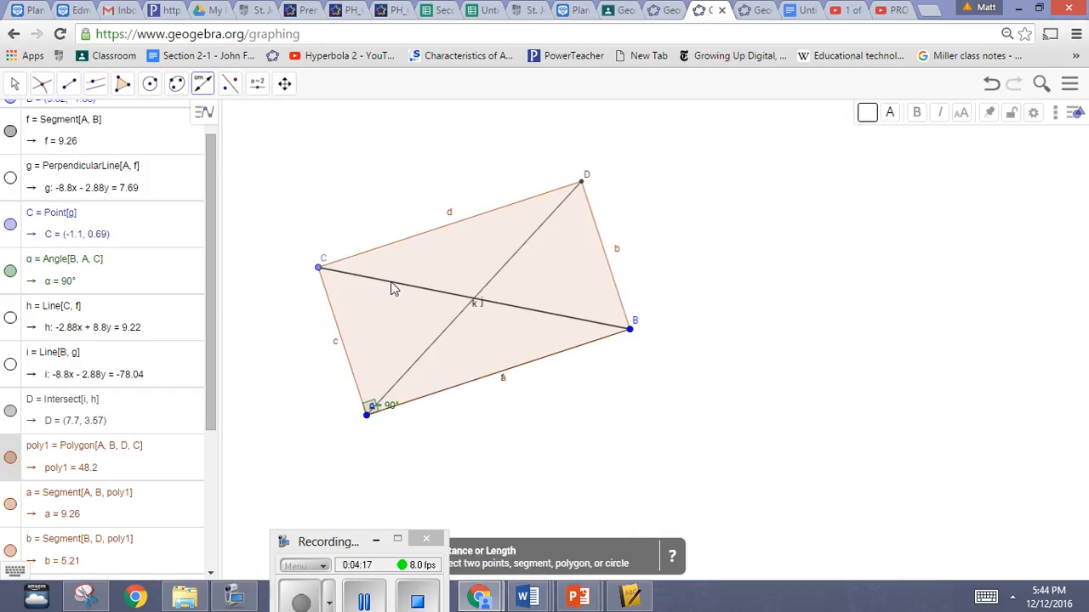
left_click(428, 347)
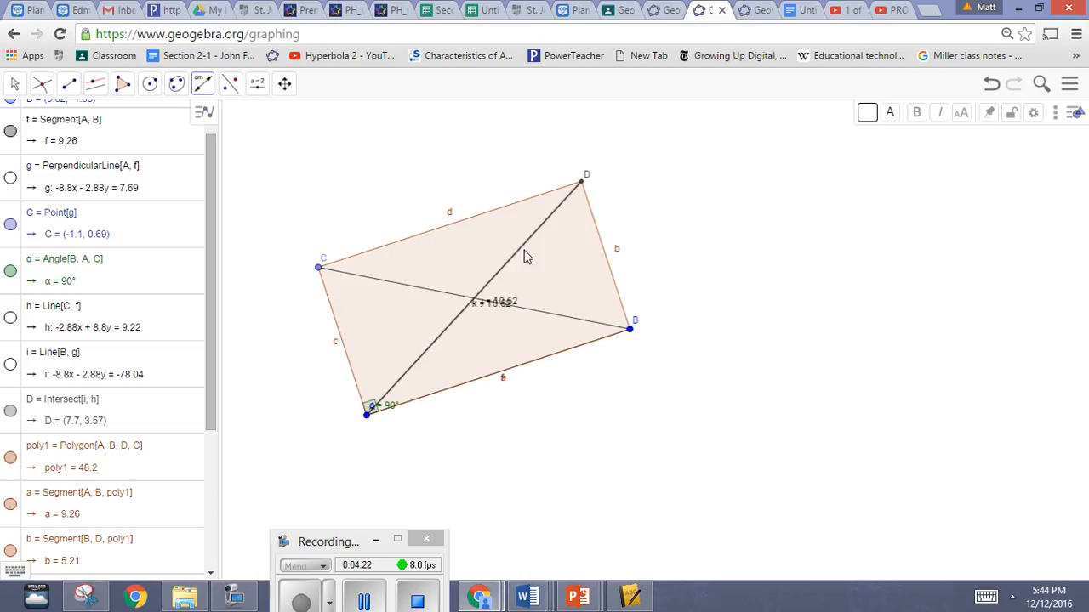
left_click(12, 83)
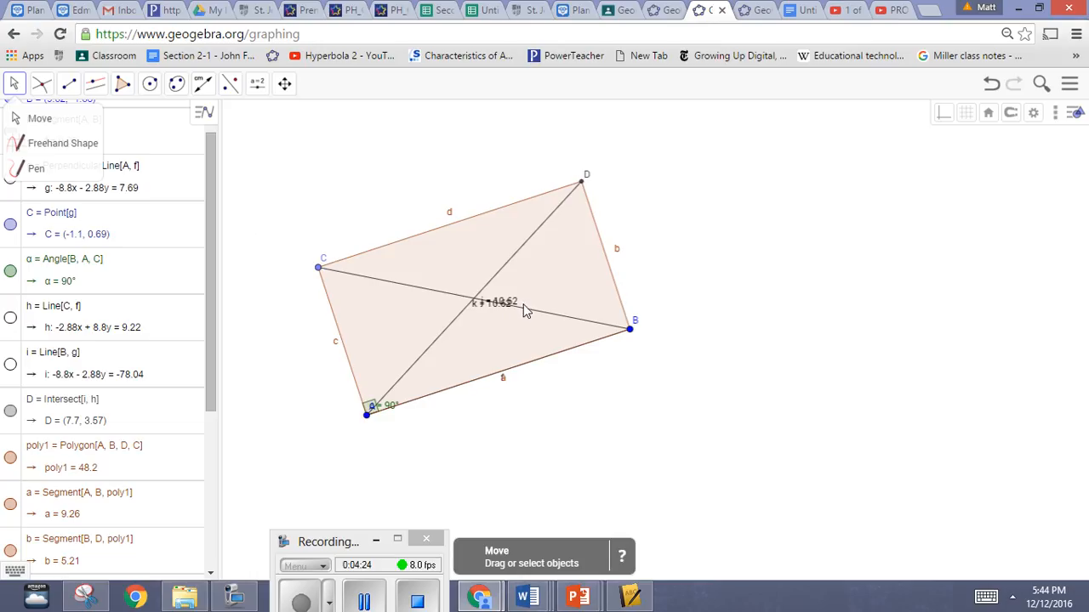
left_click_drag(511, 305, 522, 272)
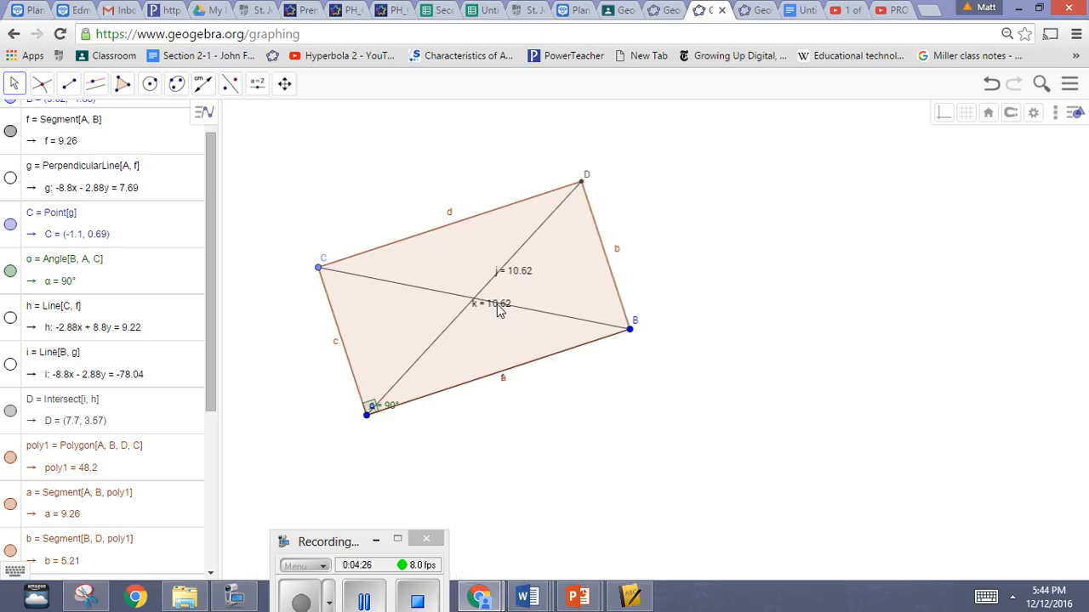
left_click_drag(487, 314, 440, 335)
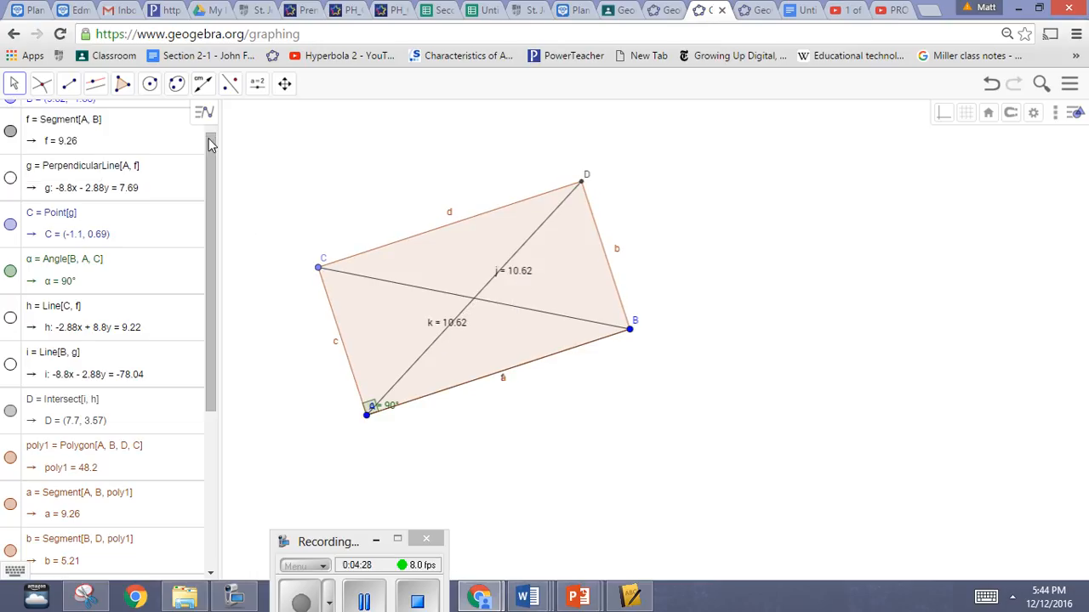
Step: Reshape the rectangle by moving corner C to about (-0.99, 0.36) and lowering corner B, comparing the diagonal lengths
left_click(14, 85)
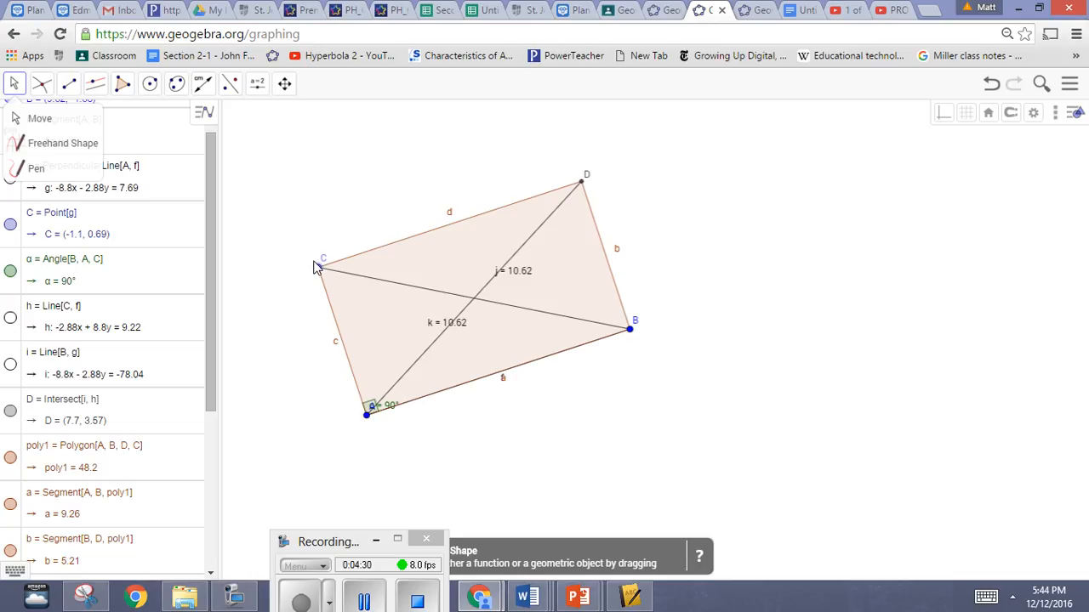
mouse_move(318, 269)
left_mouse_down()
mouse_move(350, 358)
mouse_move(316, 226)
mouse_move(345, 304)
mouse_move(336, 281)
left_mouse_up()
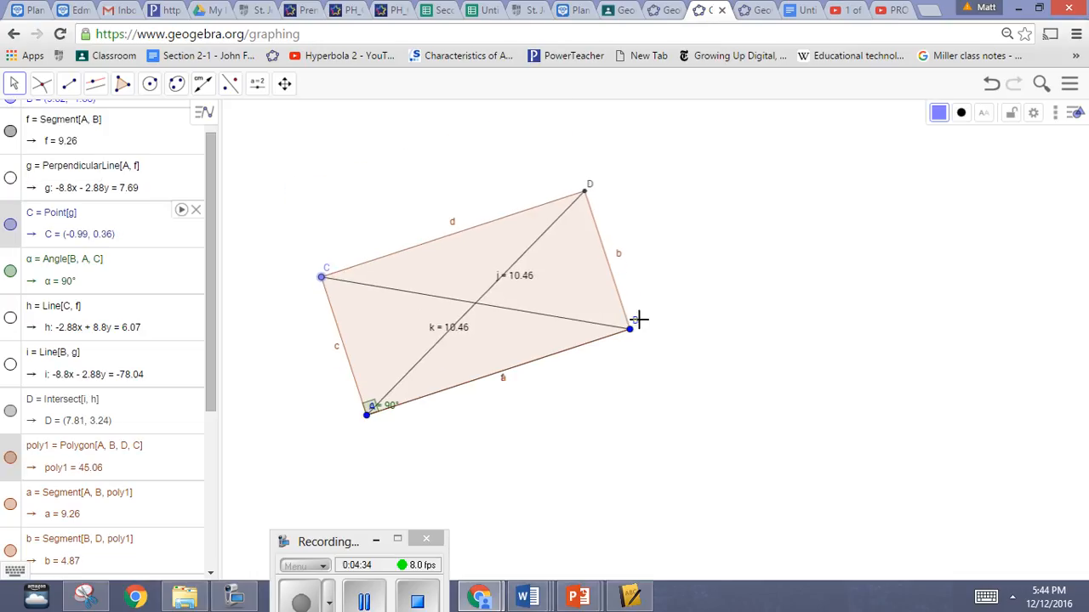
left_click_drag(632, 332, 635, 394)
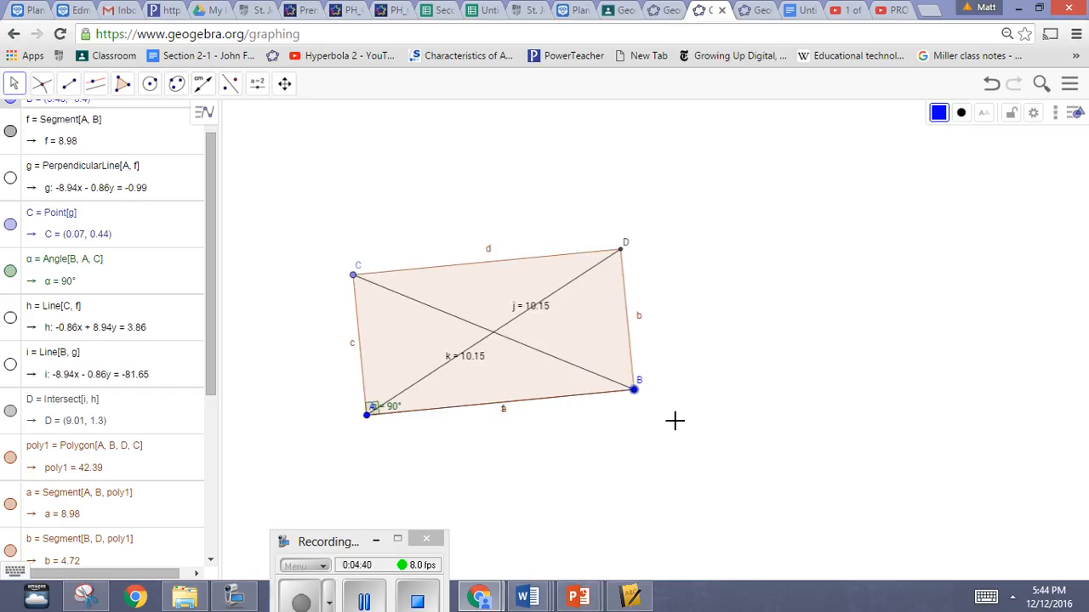
Step: Start sharing the construction and save it with the title "Rectangle 2" and Shared visibility
left_click(1068, 85)
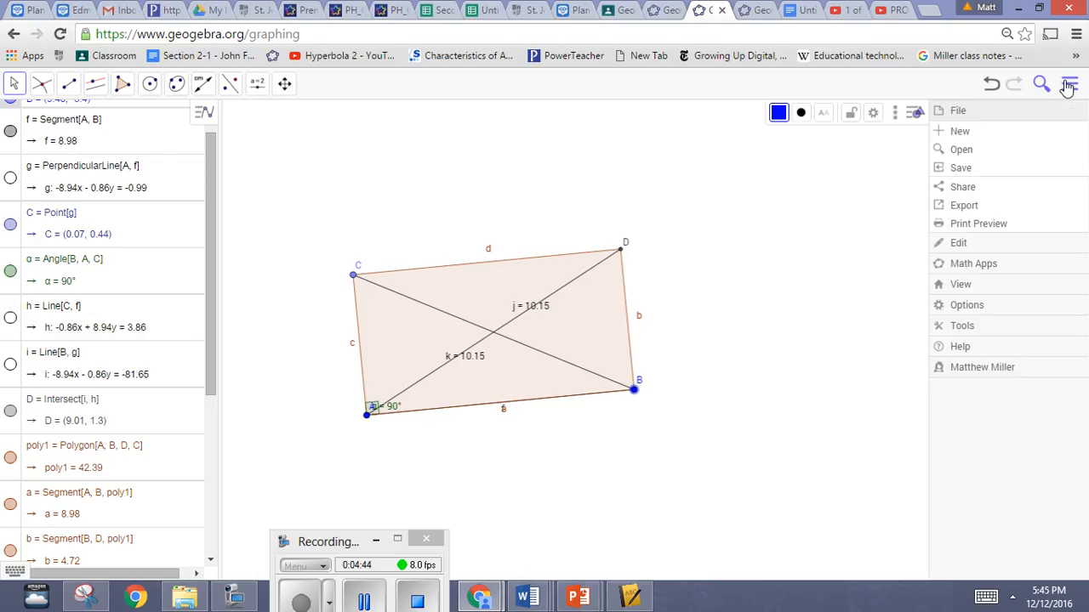
left_click(985, 189)
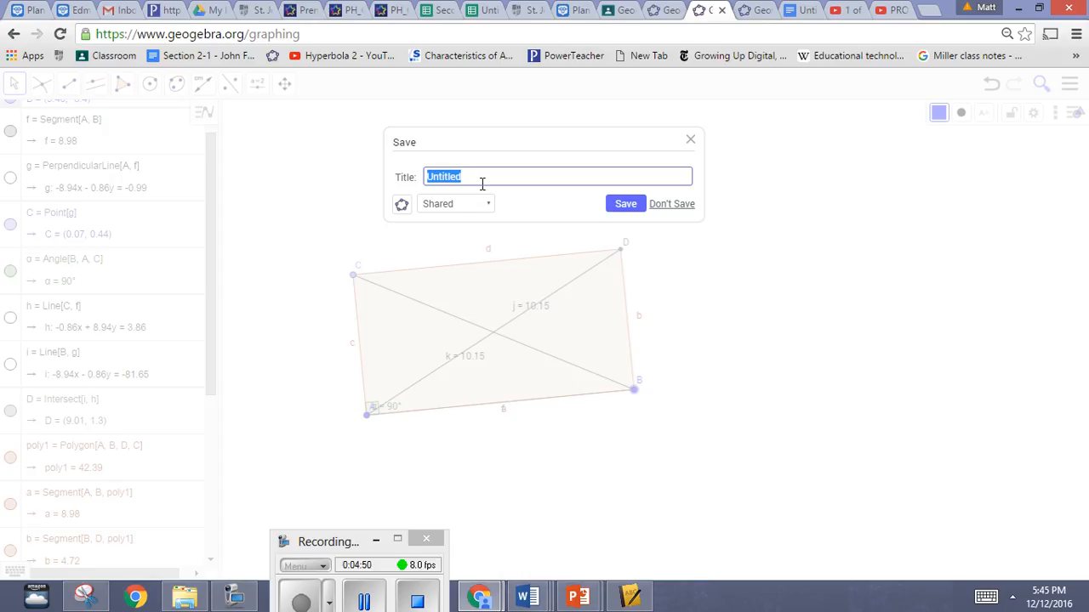
type("Rectangle 2")
left_click(480, 187)
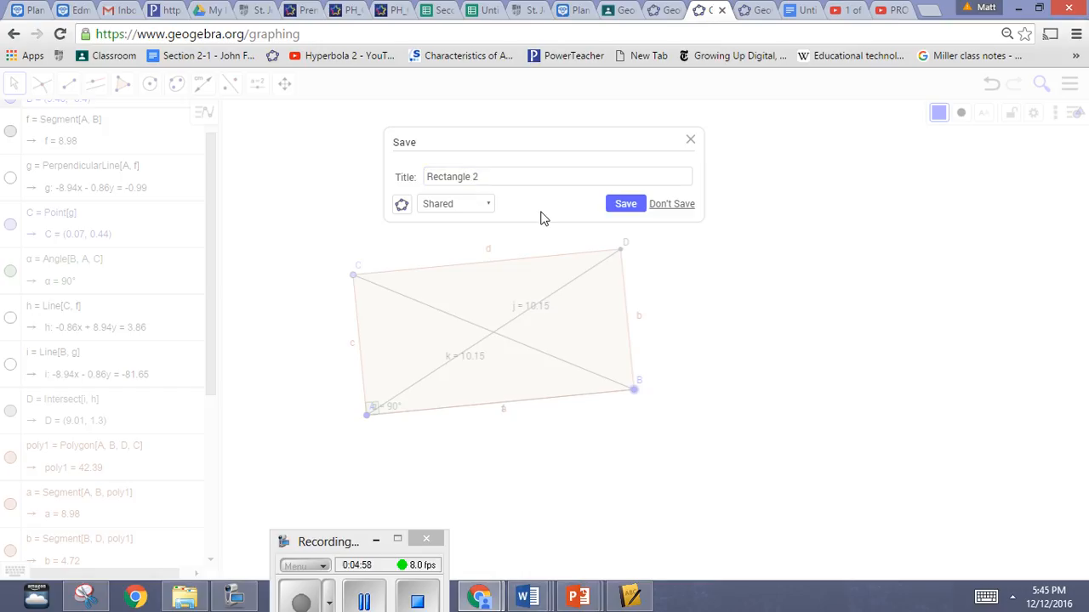
left_click(623, 206)
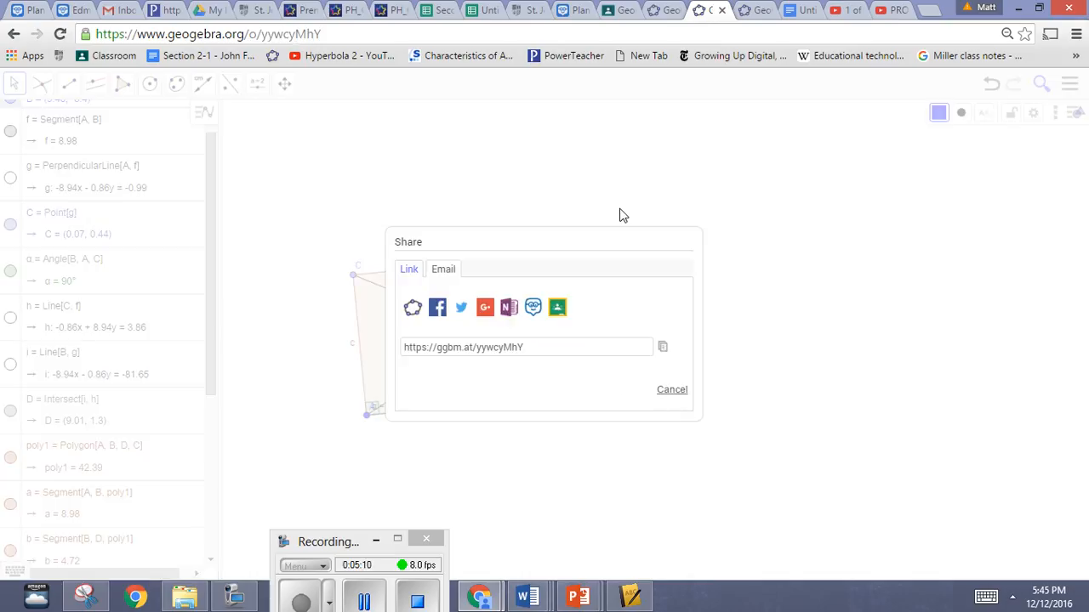
Step: Browse the classes available for sharing the construction to Google Classroom, closing the sharing window without choosing one
left_click(558, 308)
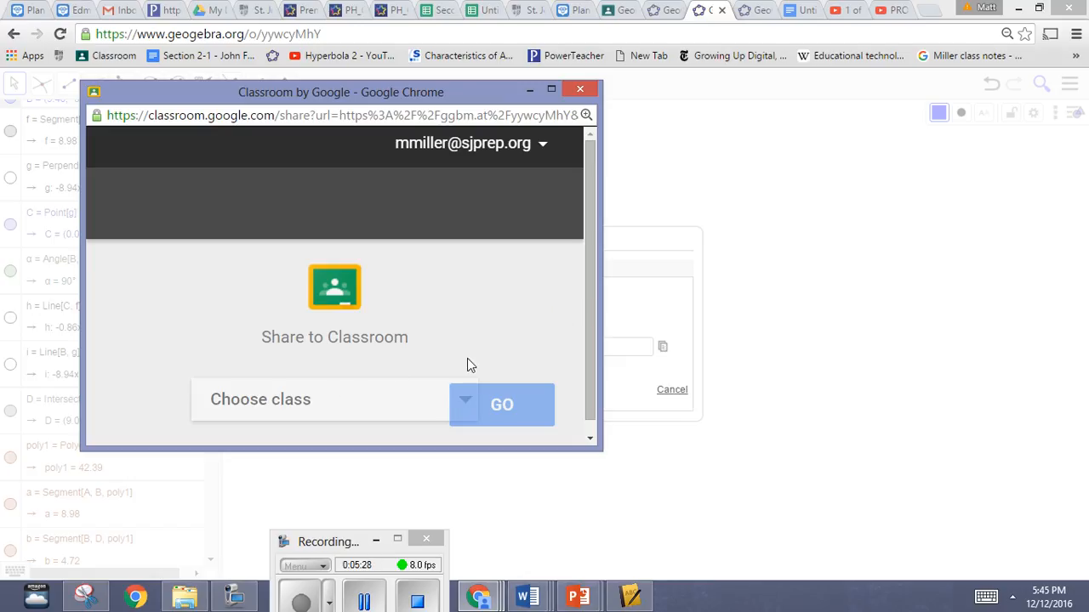
left_click_drag(591, 223, 416, 397)
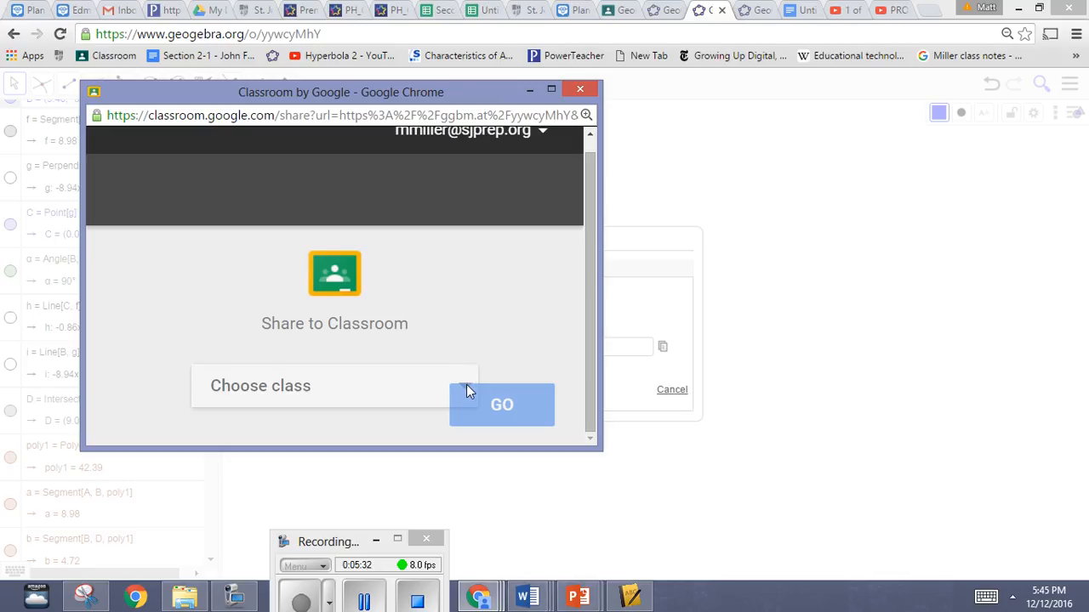
left_click(361, 393)
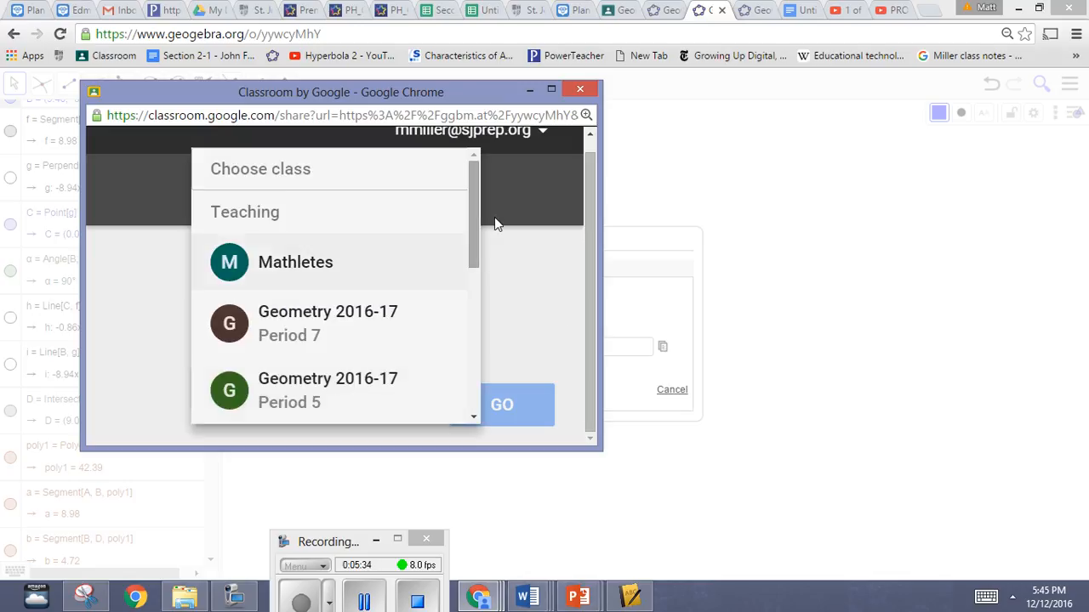
left_click_drag(473, 235, 472, 304)
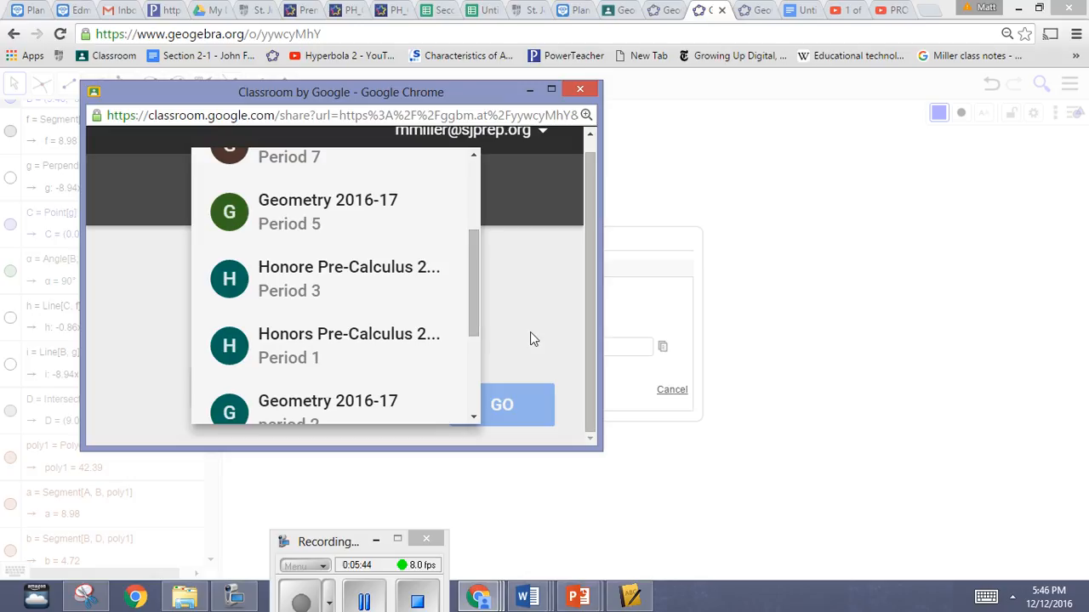
left_click(531, 333)
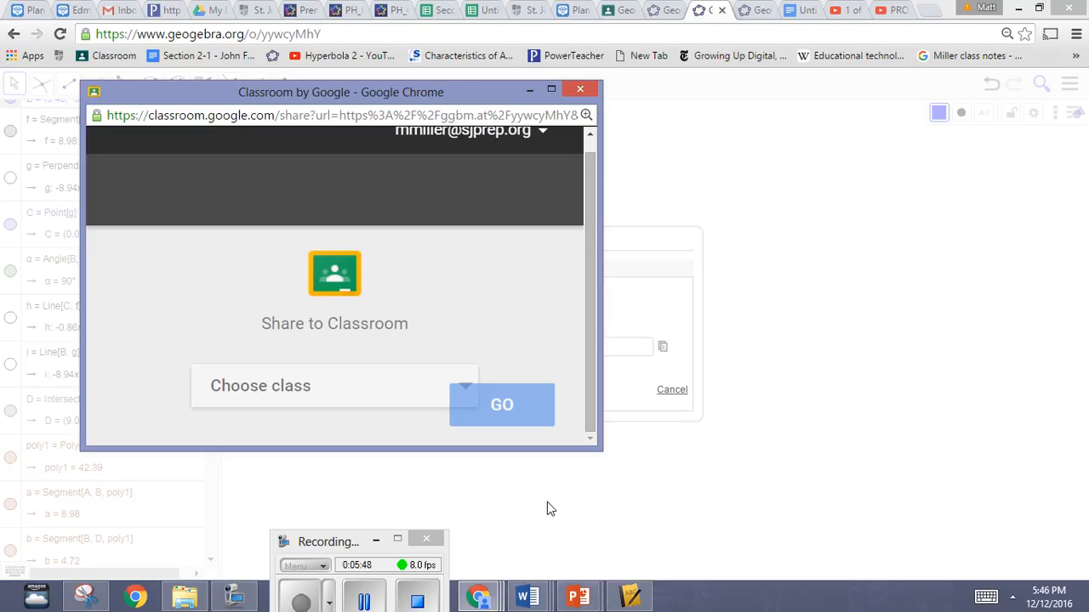
left_click(580, 91)
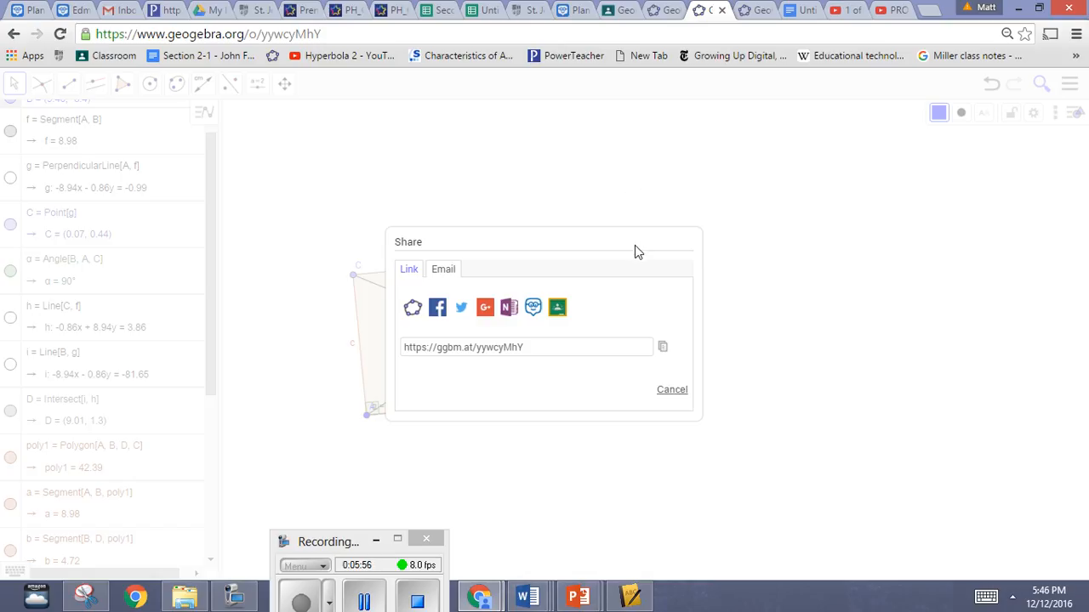
left_click_drag(346, 545, 280, 477)
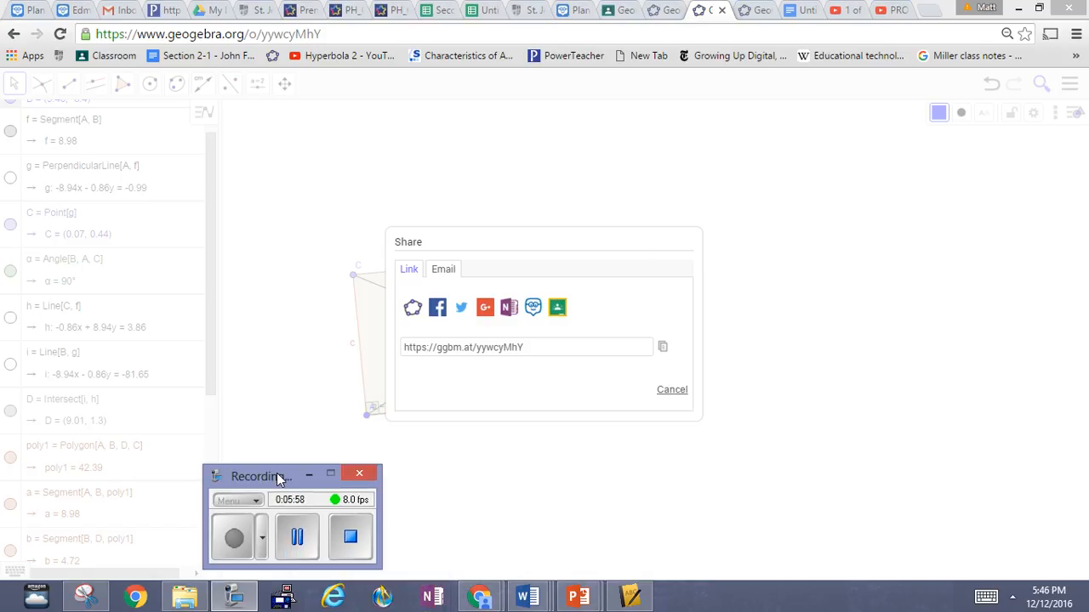